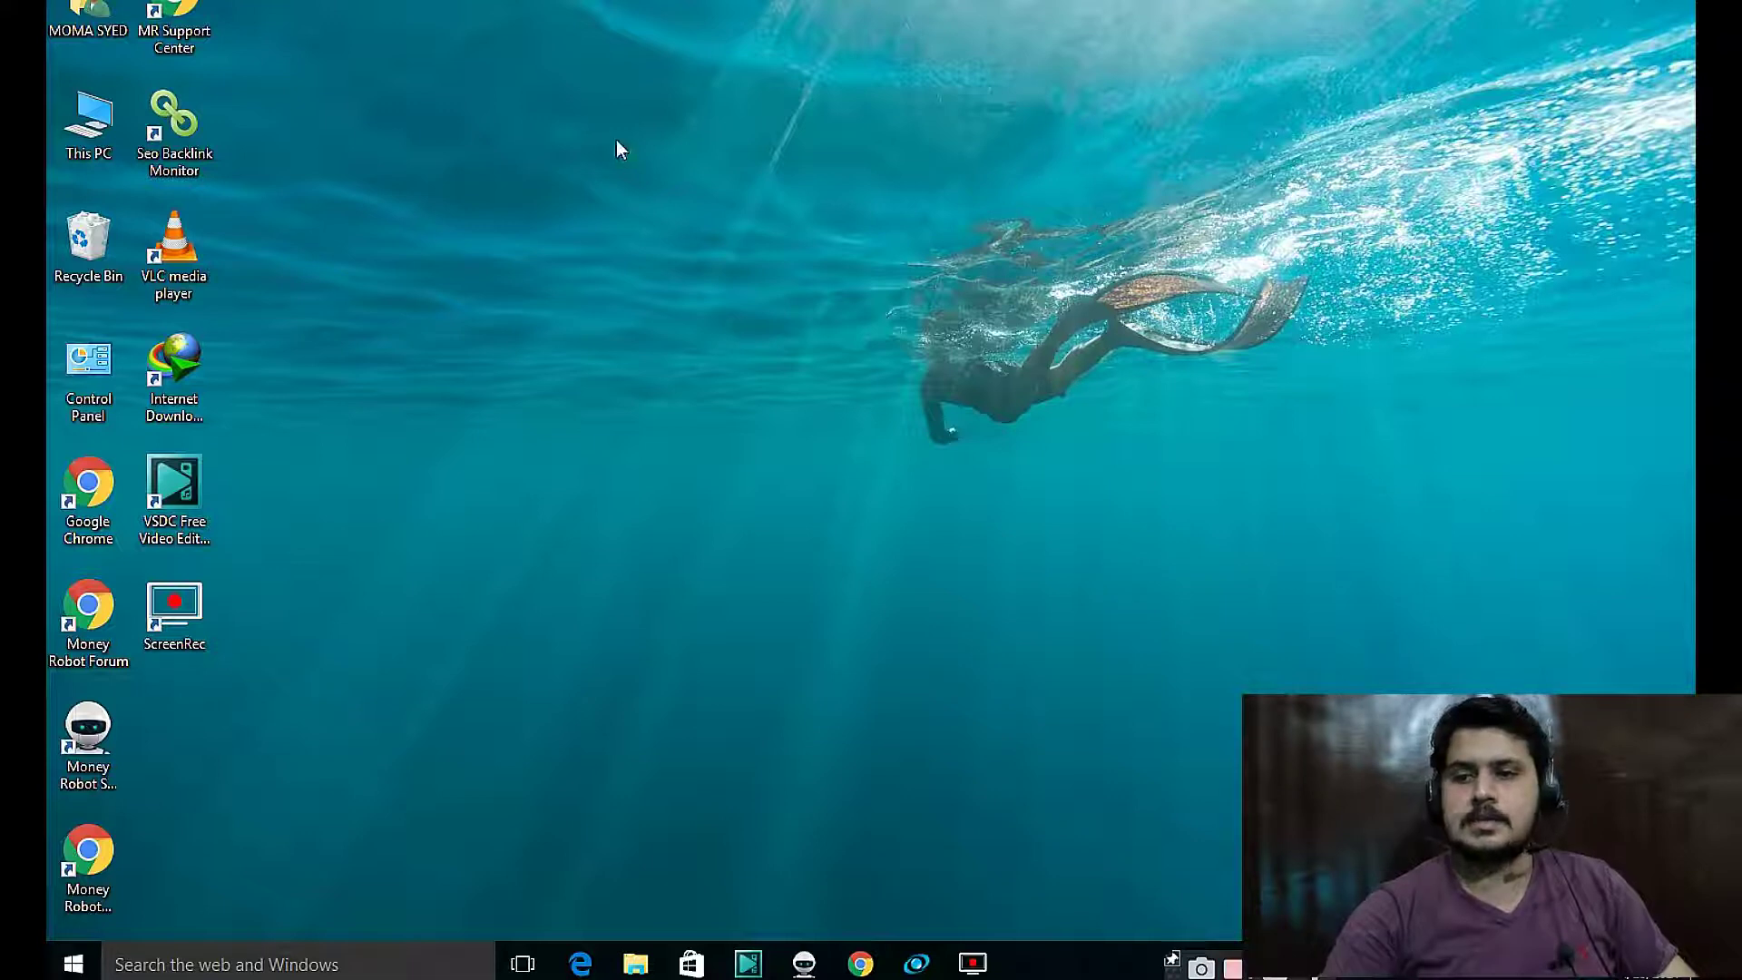
Refresh the desktop and bring up Money Robot in a maximized window
{"action": "right_click", "coordinate": [778, 96]}
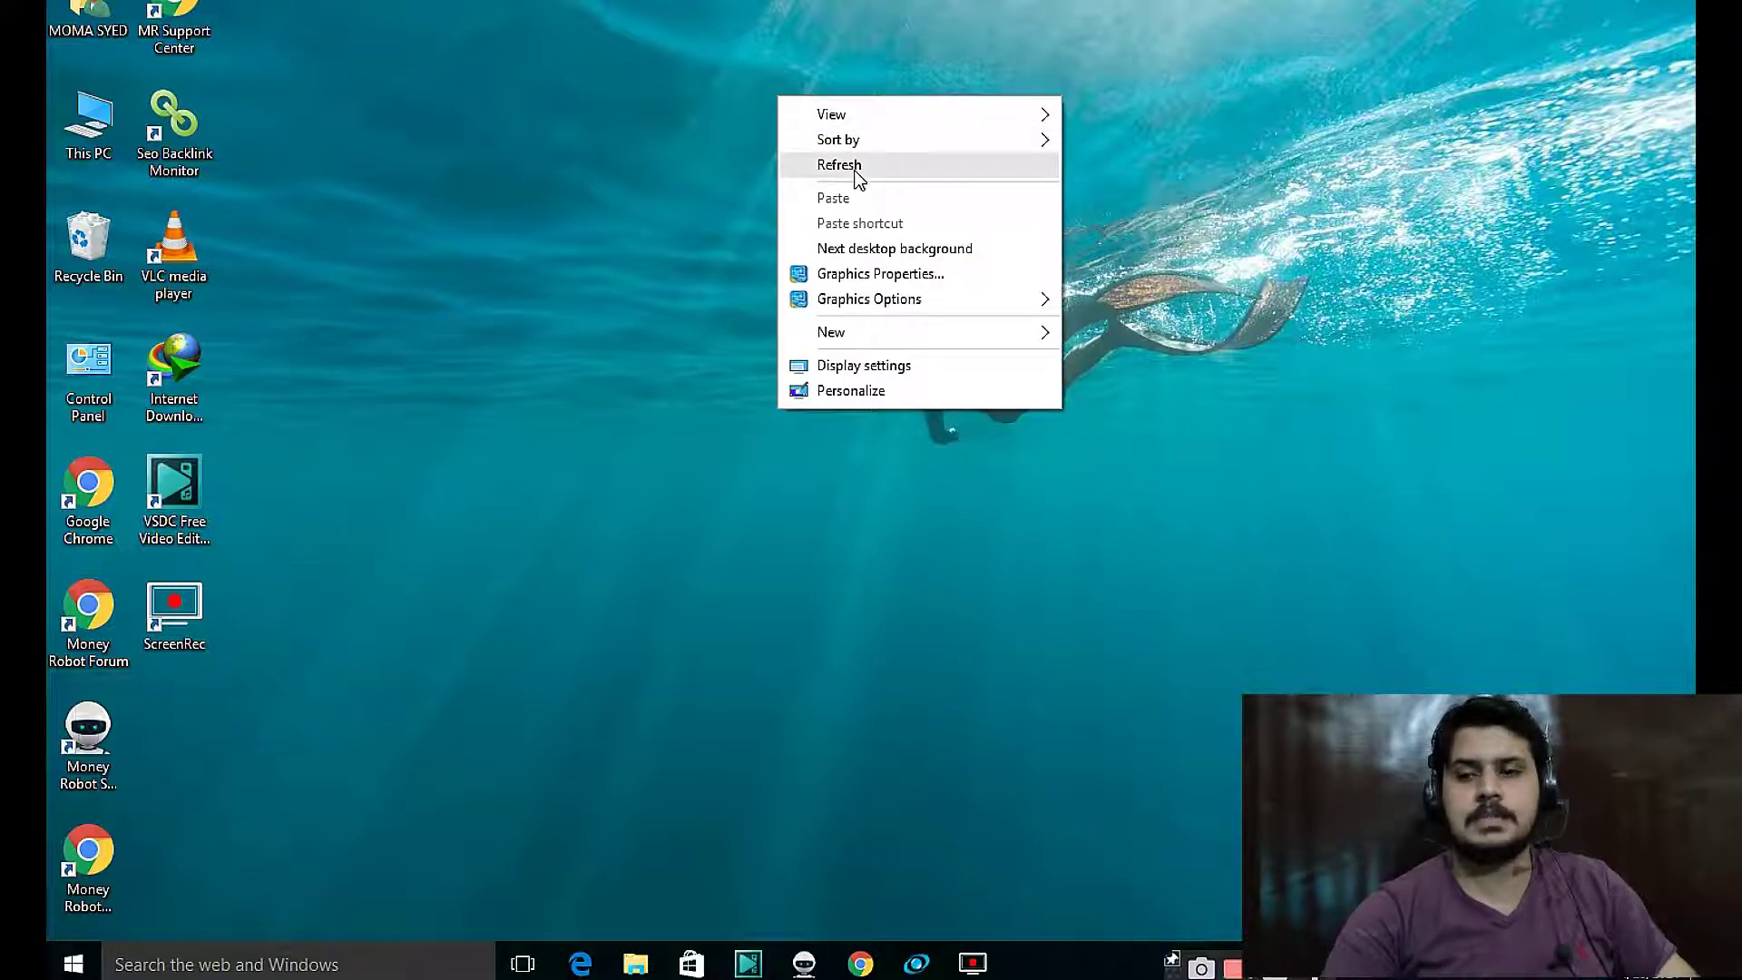
{"action": "left_click", "coordinate": [839, 166]}
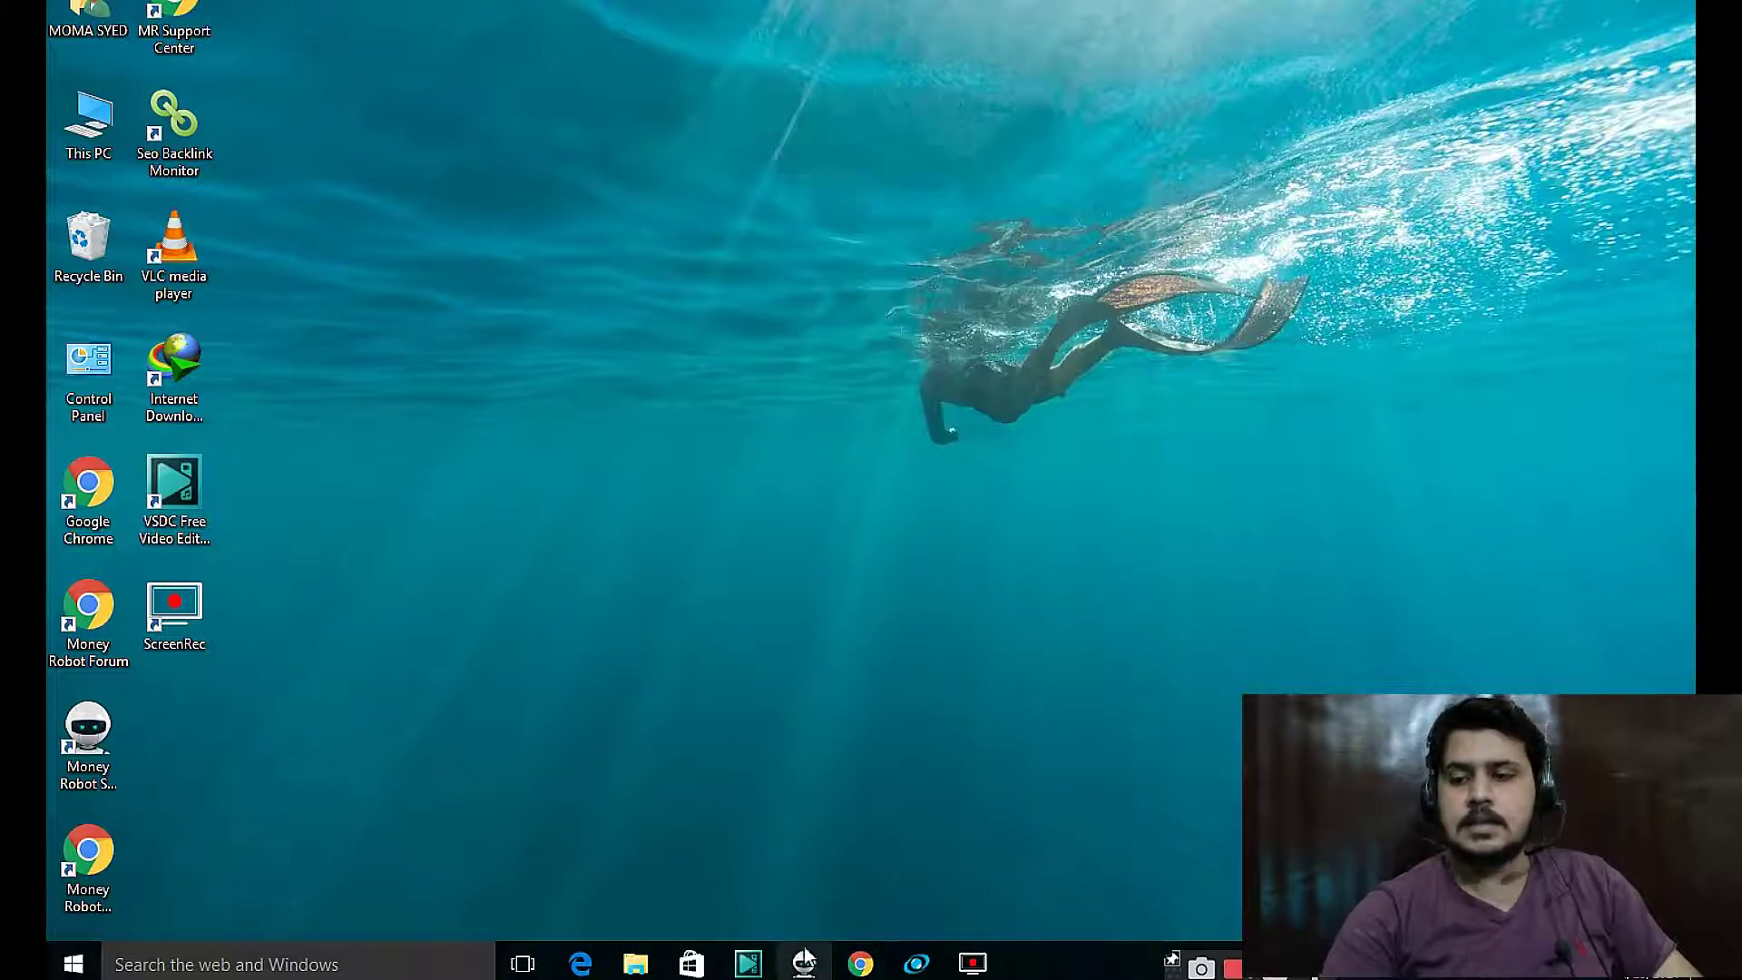
{"action": "left_click", "coordinate": [805, 964]}
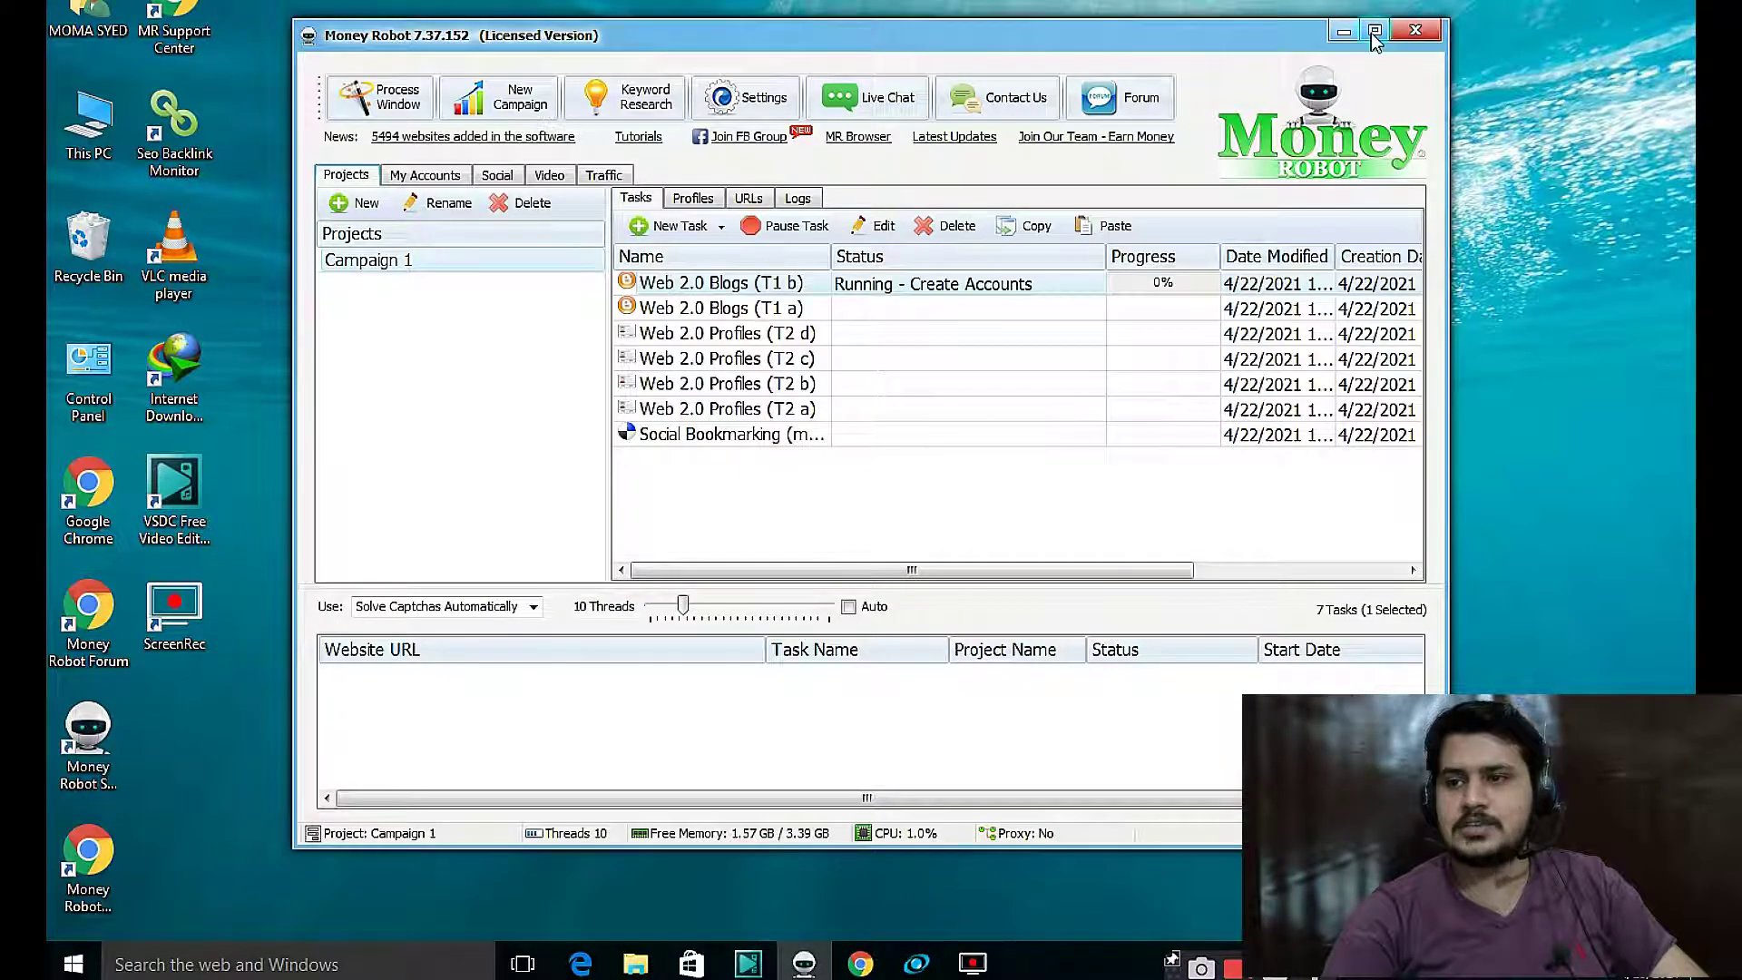
{"action": "left_click", "coordinate": [1375, 33]}
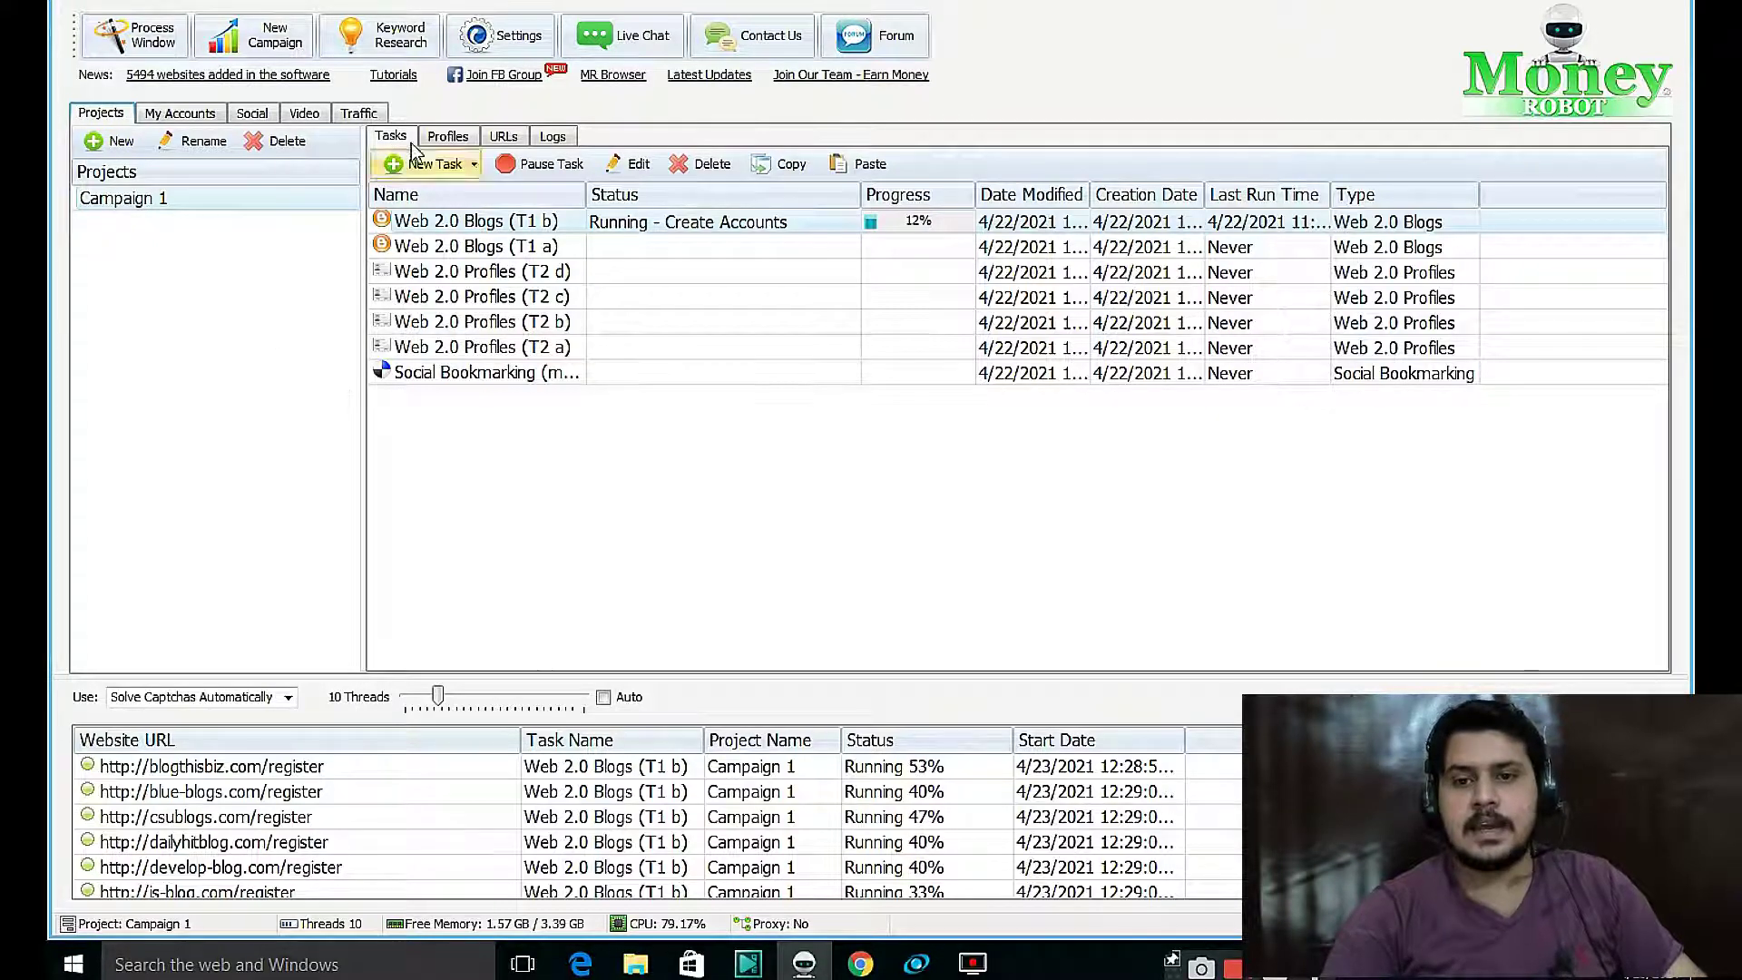
Look through Campaign 1's profiles, collected URLs and tasks, plus the saved accounts
{"action": "left_click", "coordinate": [461, 138]}
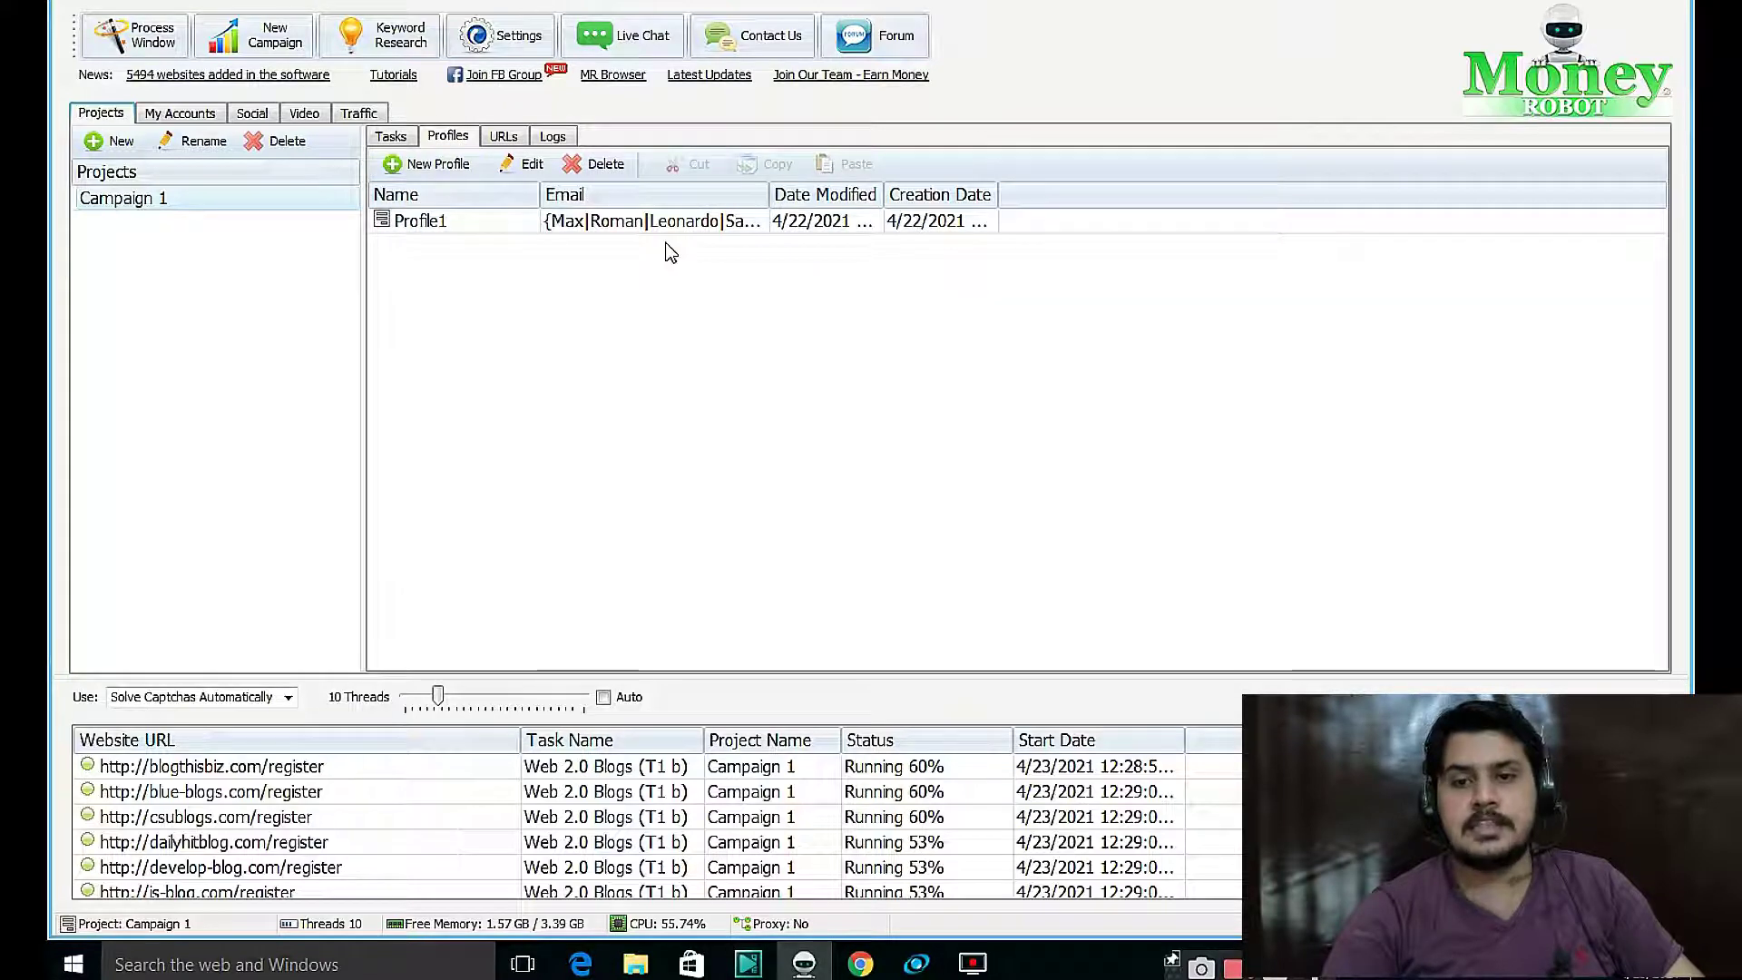
{"action": "left_click", "coordinate": [505, 137]}
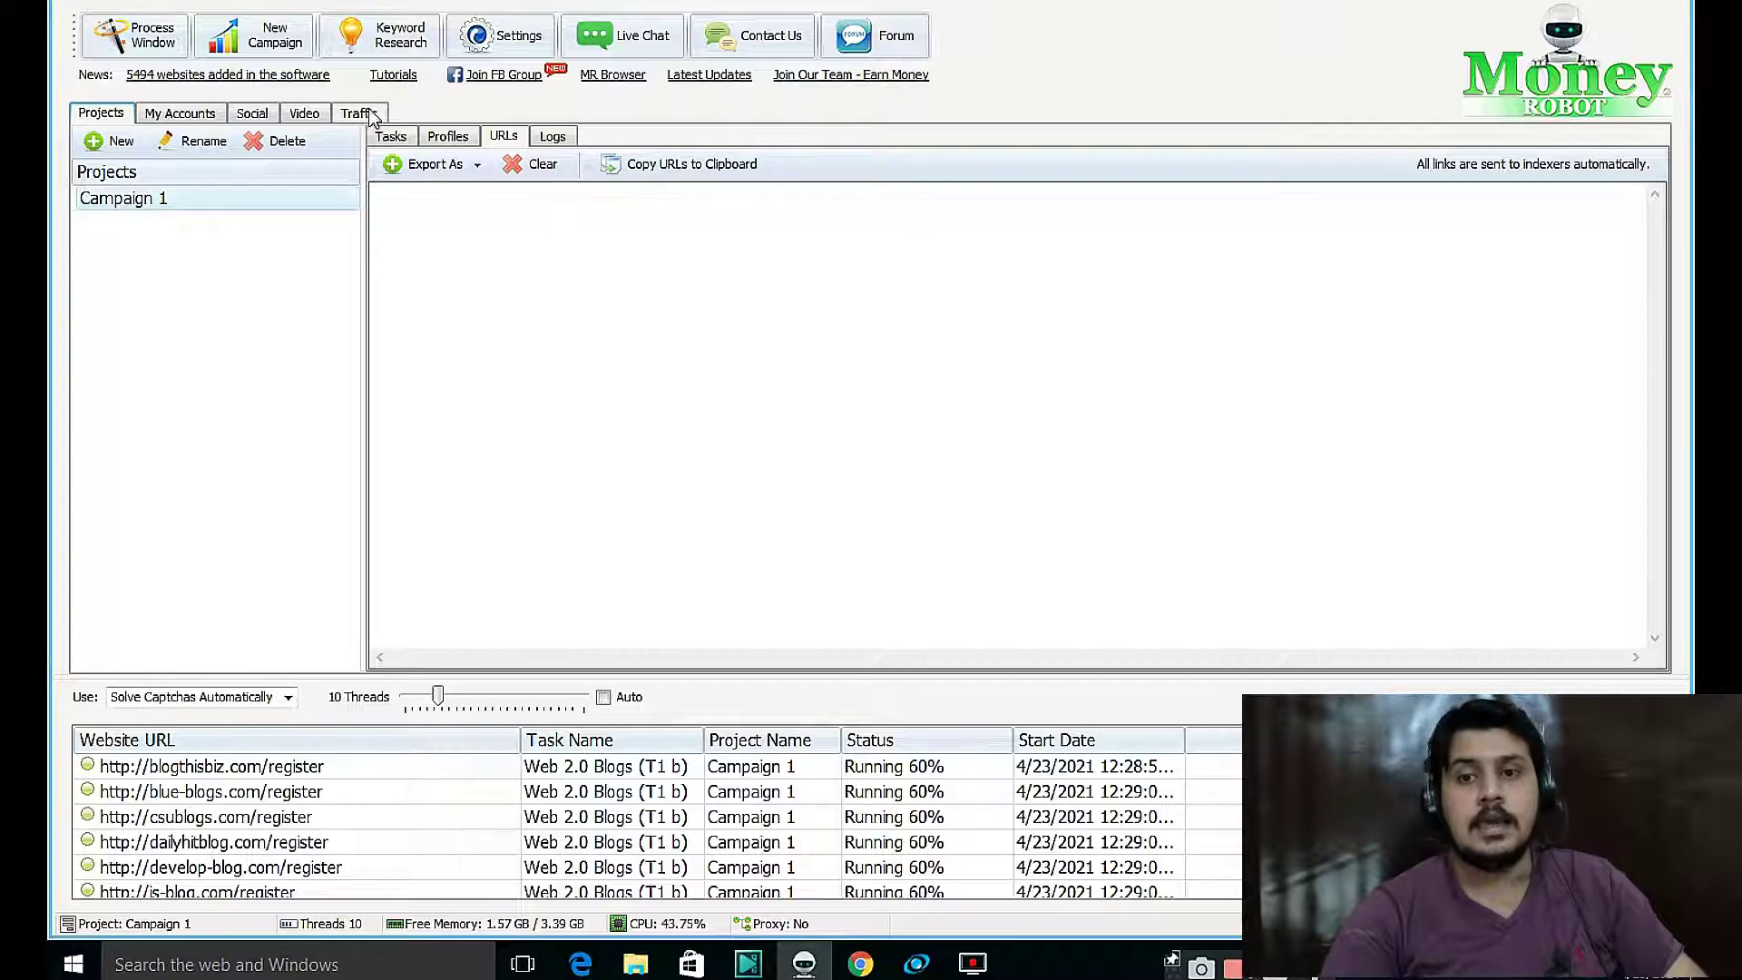
{"action": "left_click", "coordinate": [392, 137]}
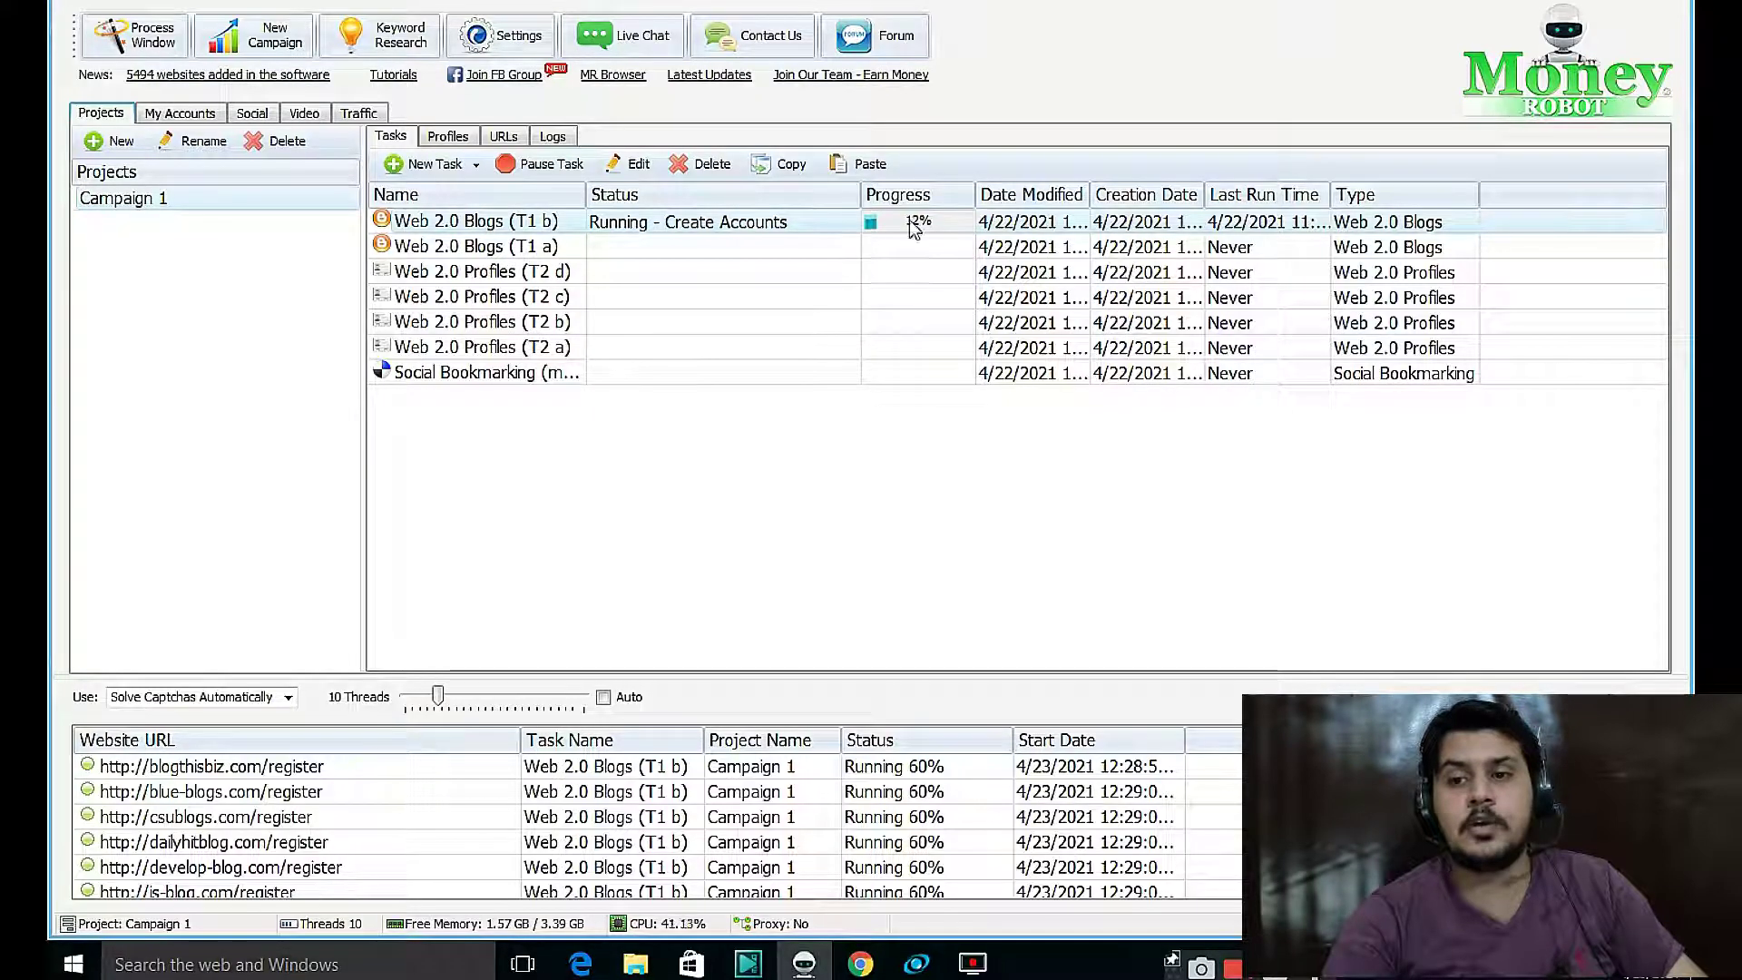
{"action": "left_click", "coordinate": [502, 137]}
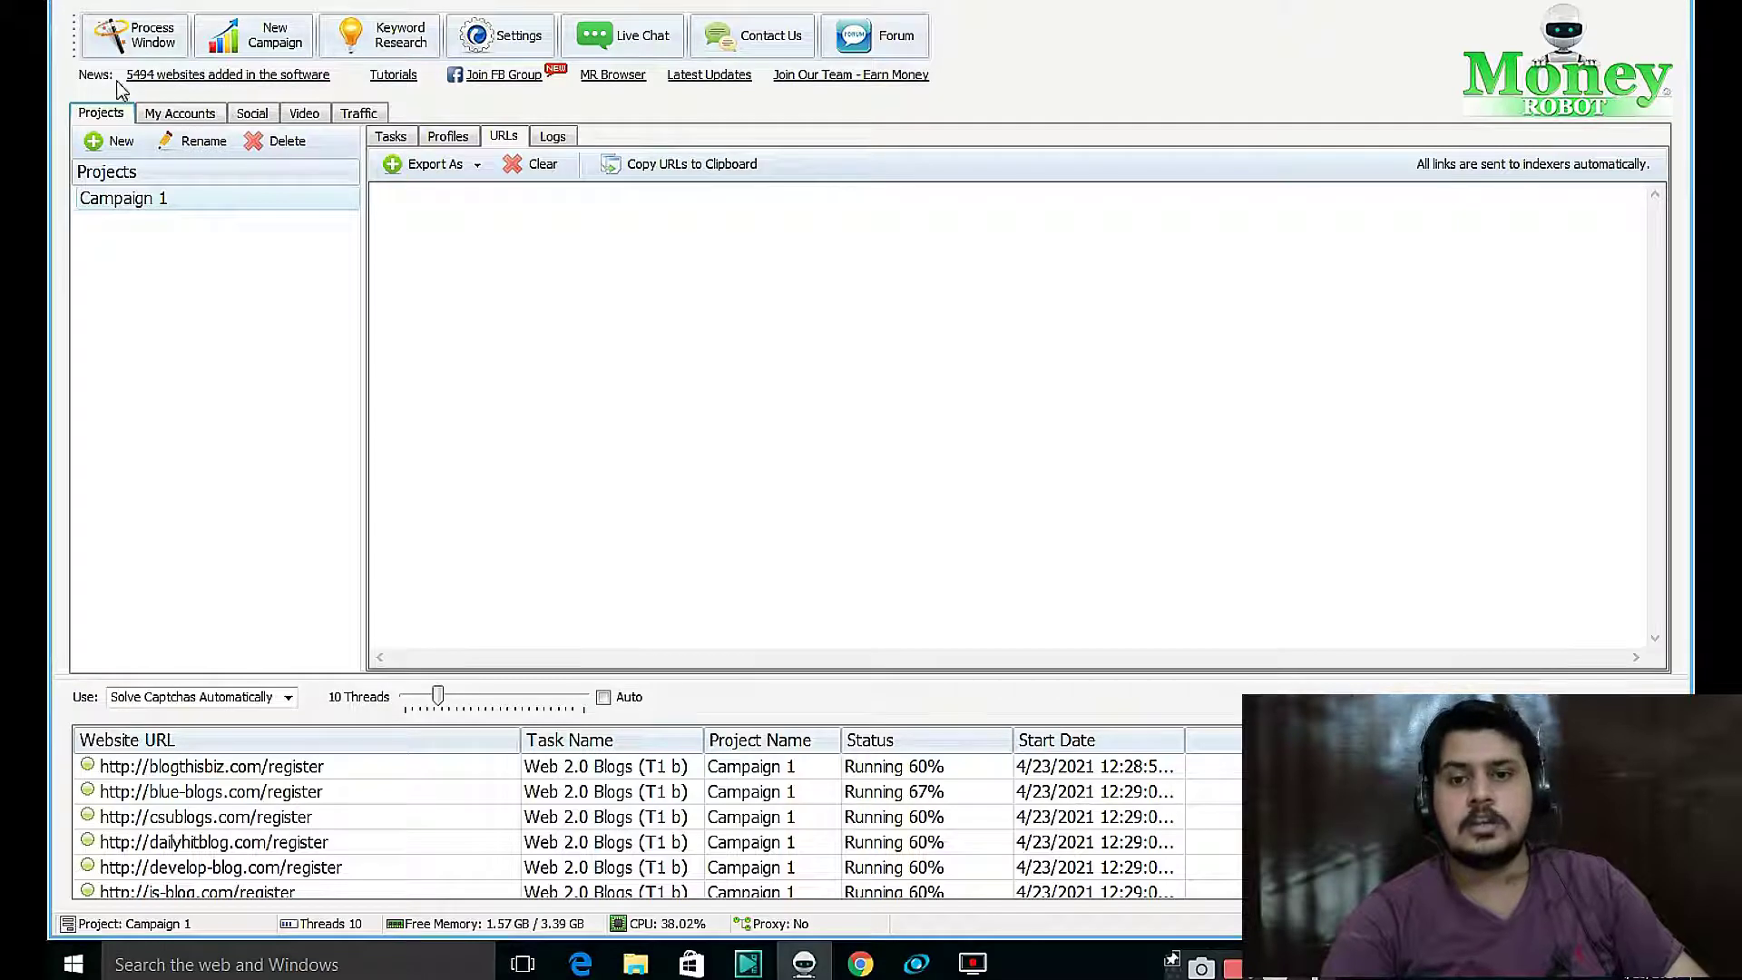
{"action": "left_click", "coordinate": [186, 114]}
{"action": "left_click", "coordinate": [102, 117]}
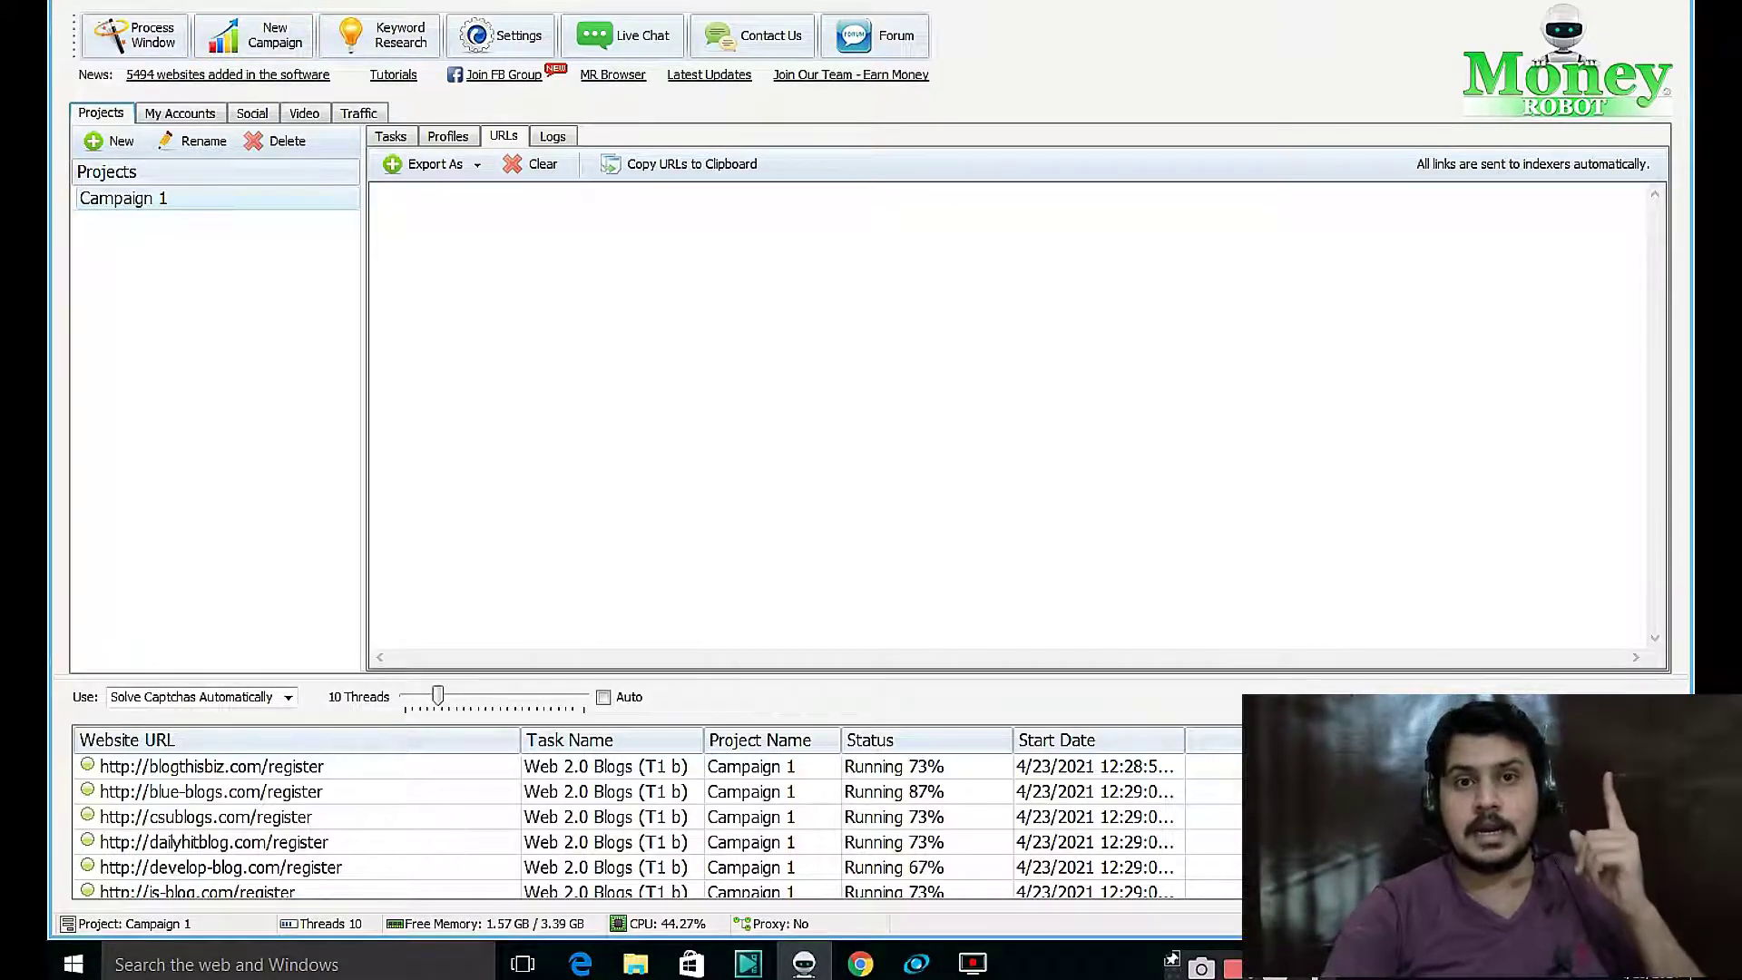
Start a new SEO campaign in a maximized window and name it "urls"
{"action": "left_click", "coordinate": [273, 47]}
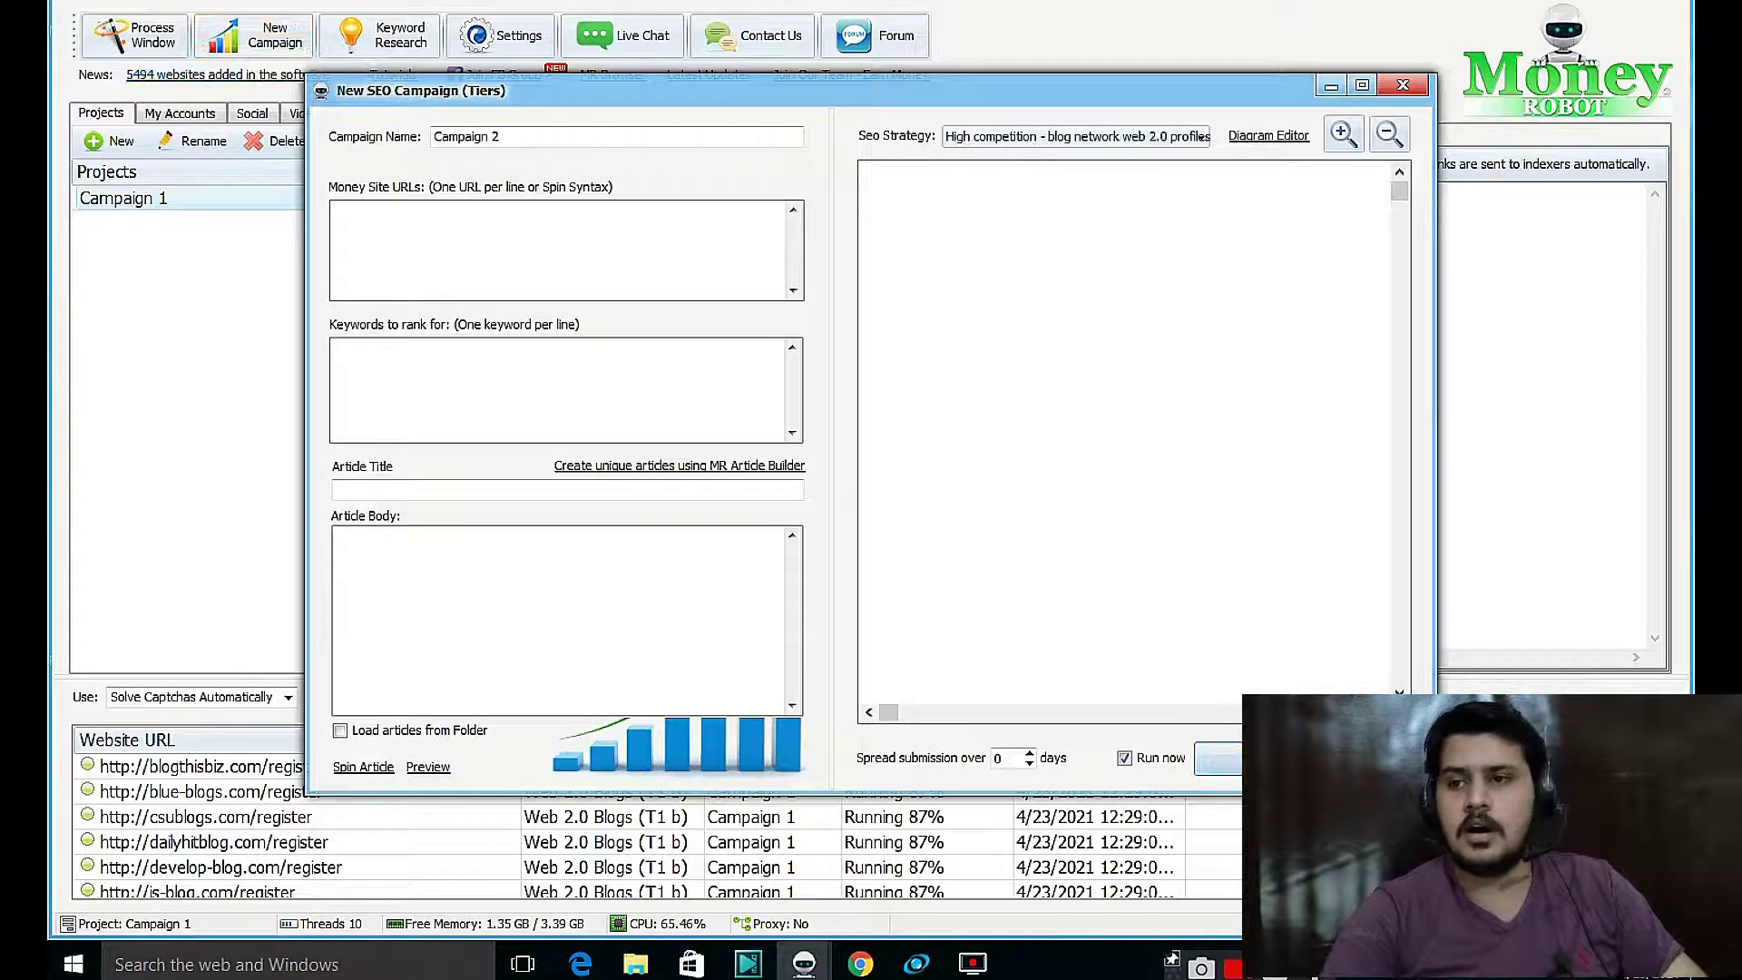
{"action": "left_click", "coordinate": [1362, 85]}
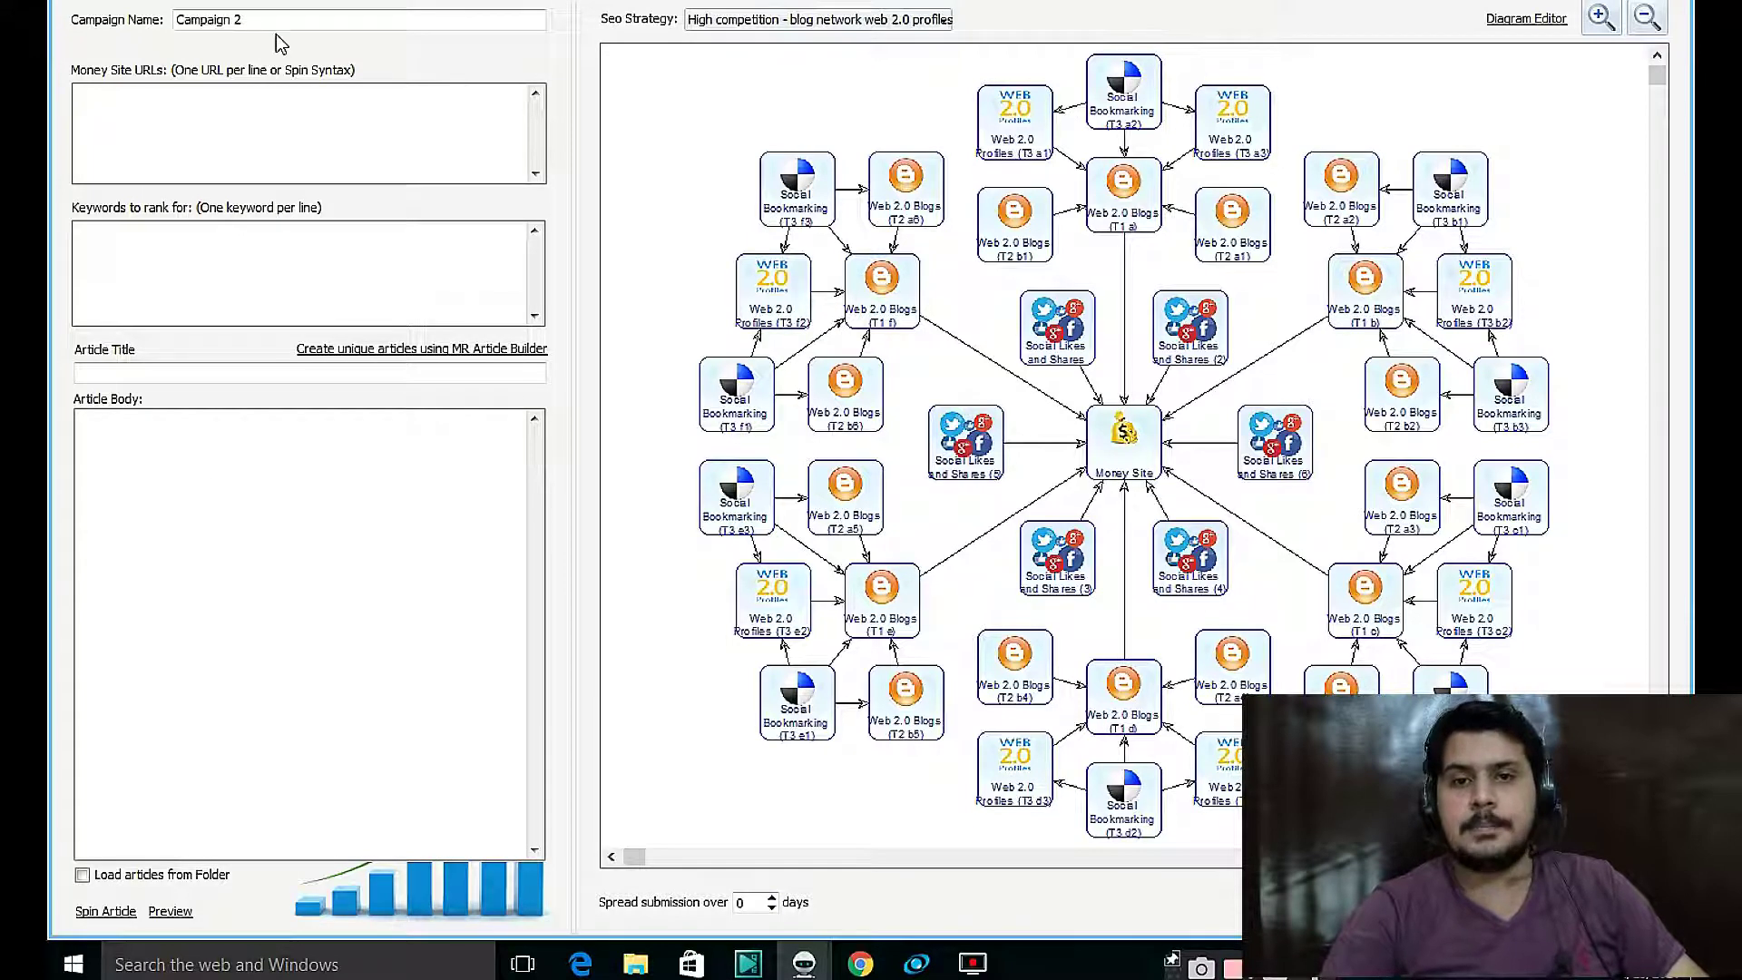
{"action": "double_click", "coordinate": [248, 20]}
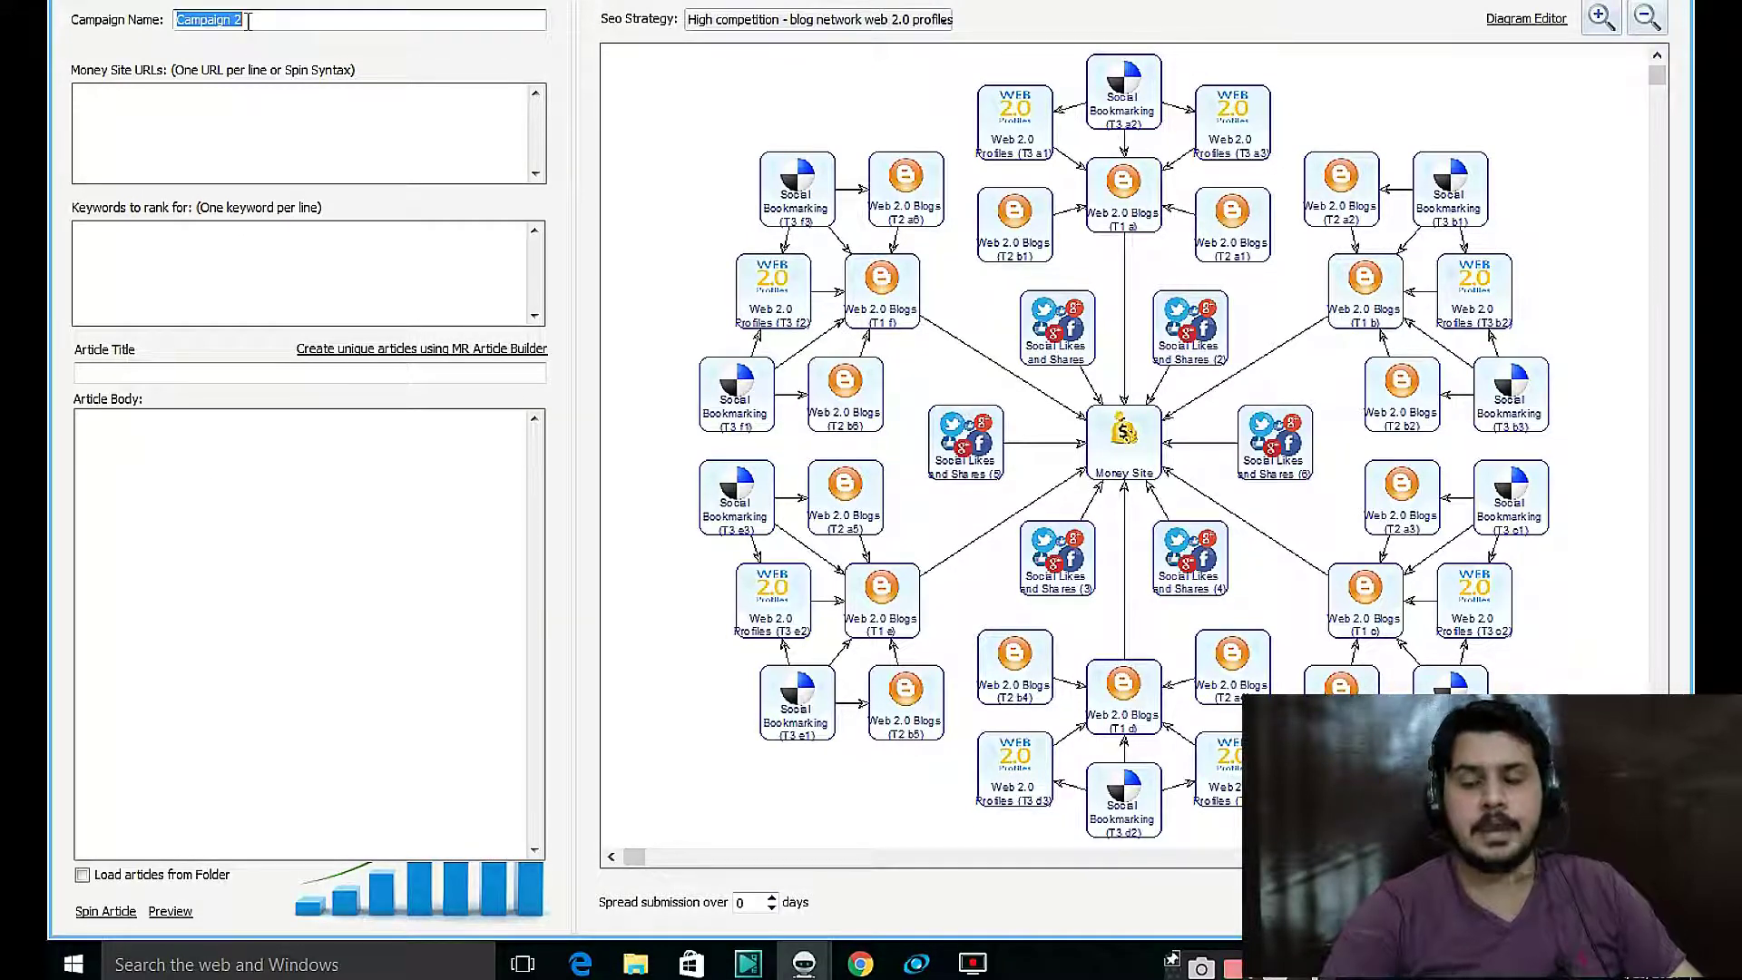
{"action": "type", "text": "urls"}
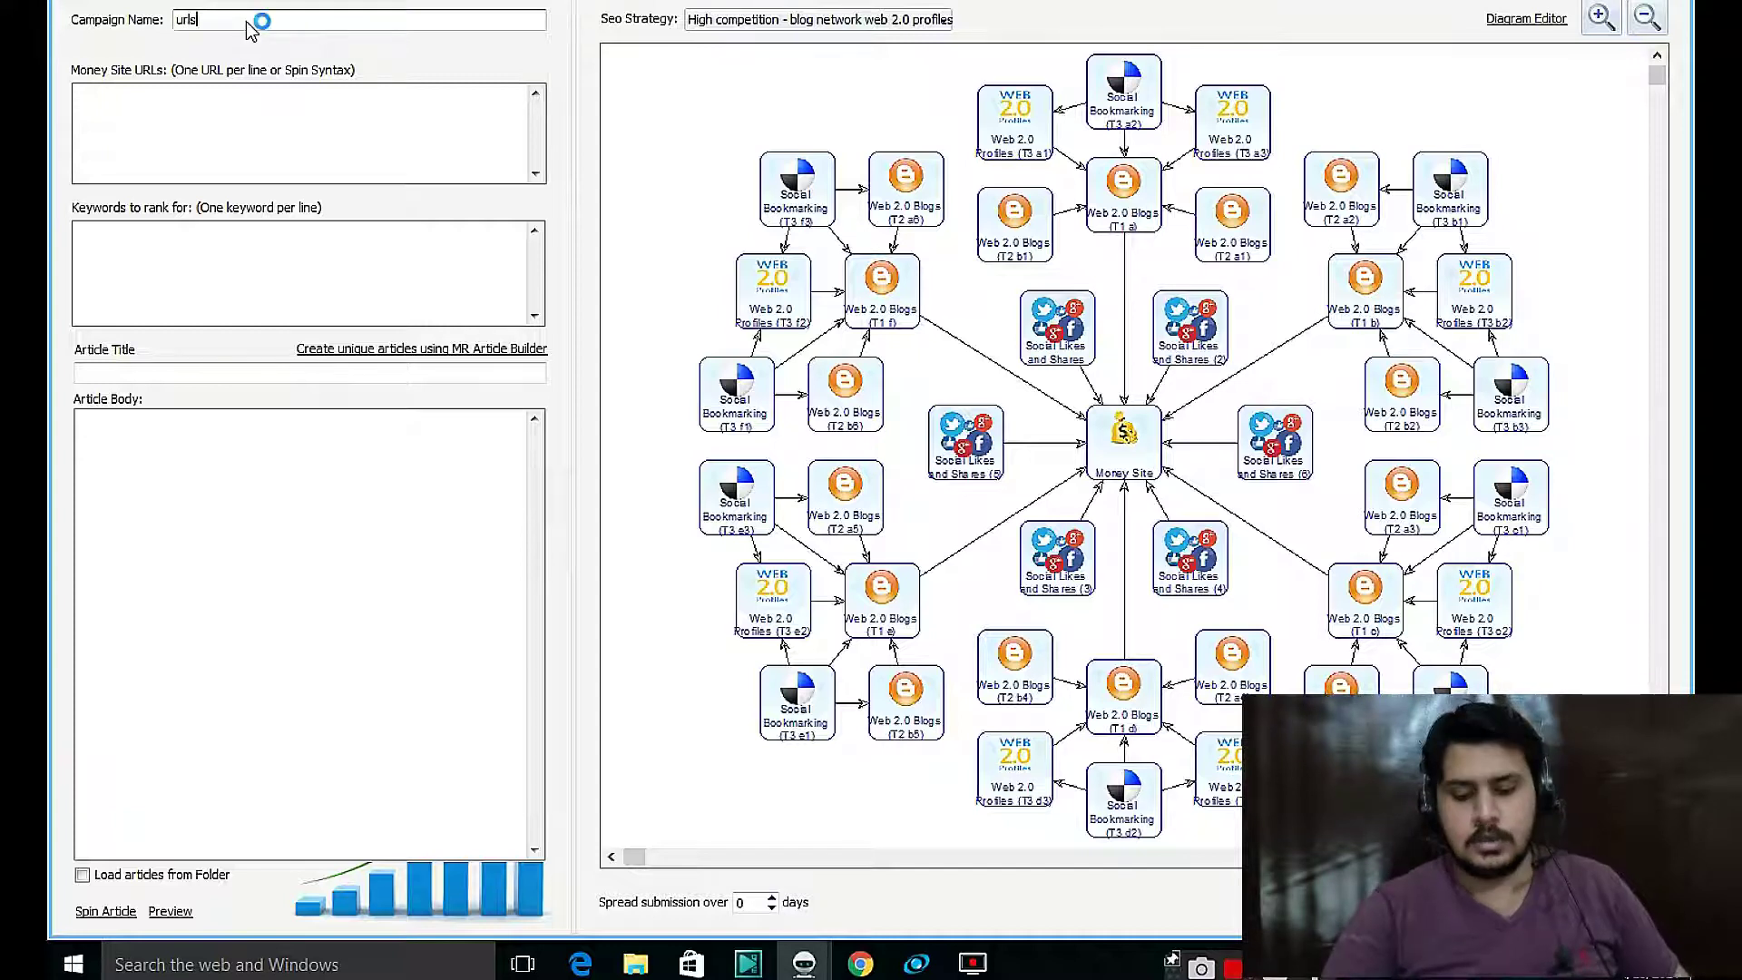
Switch to Chrome, go to the account's own YouTube channel and copy the link address of the first video under Uploads
{"action": "left_click", "coordinate": [217, 138]}
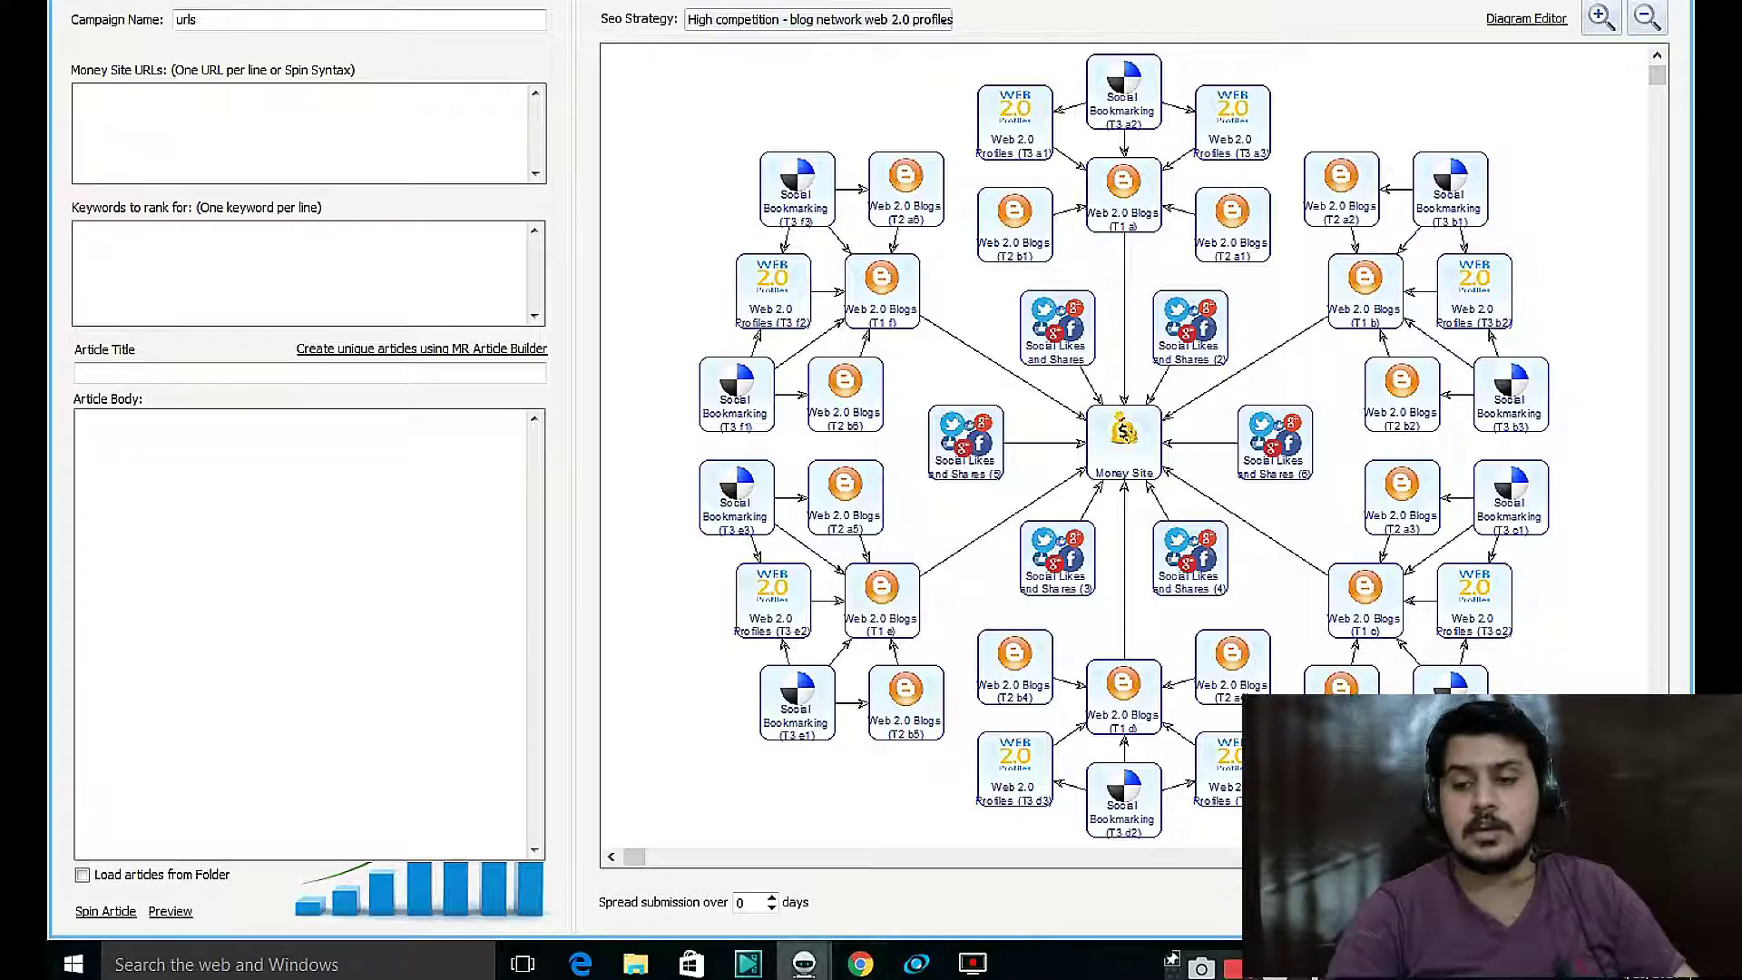
{"action": "left_click", "coordinate": [860, 963]}
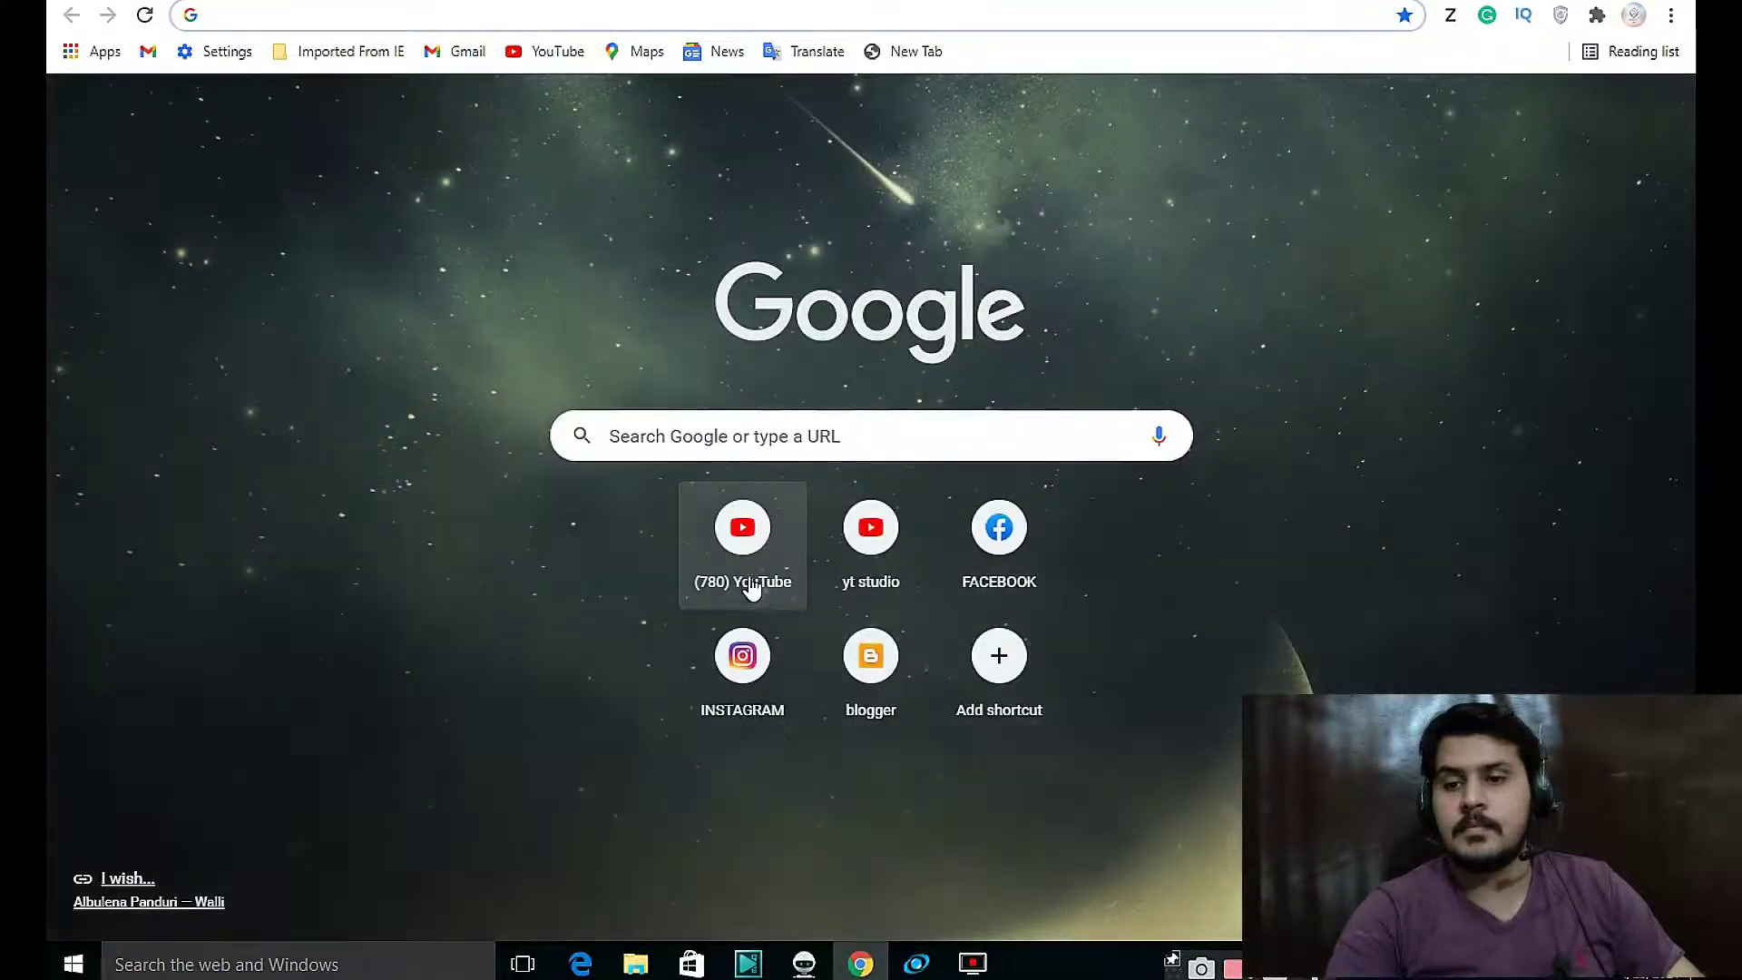
{"action": "left_click", "coordinate": [746, 568]}
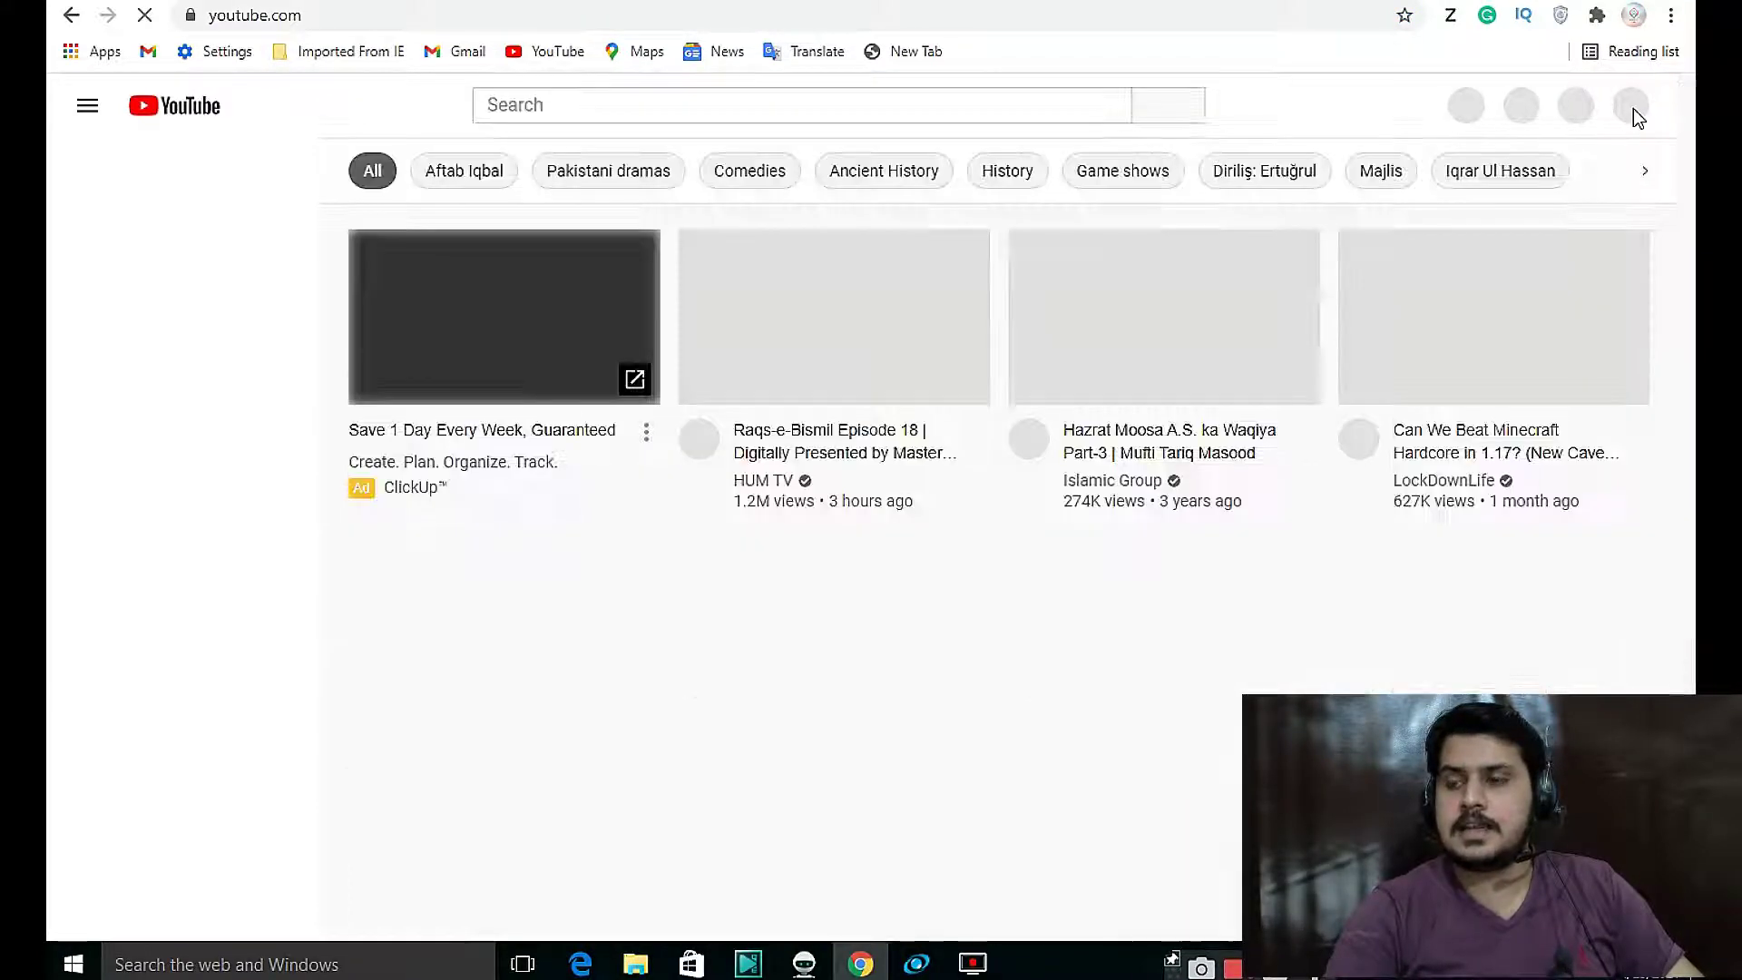
{"action": "left_click", "coordinate": [1633, 117]}
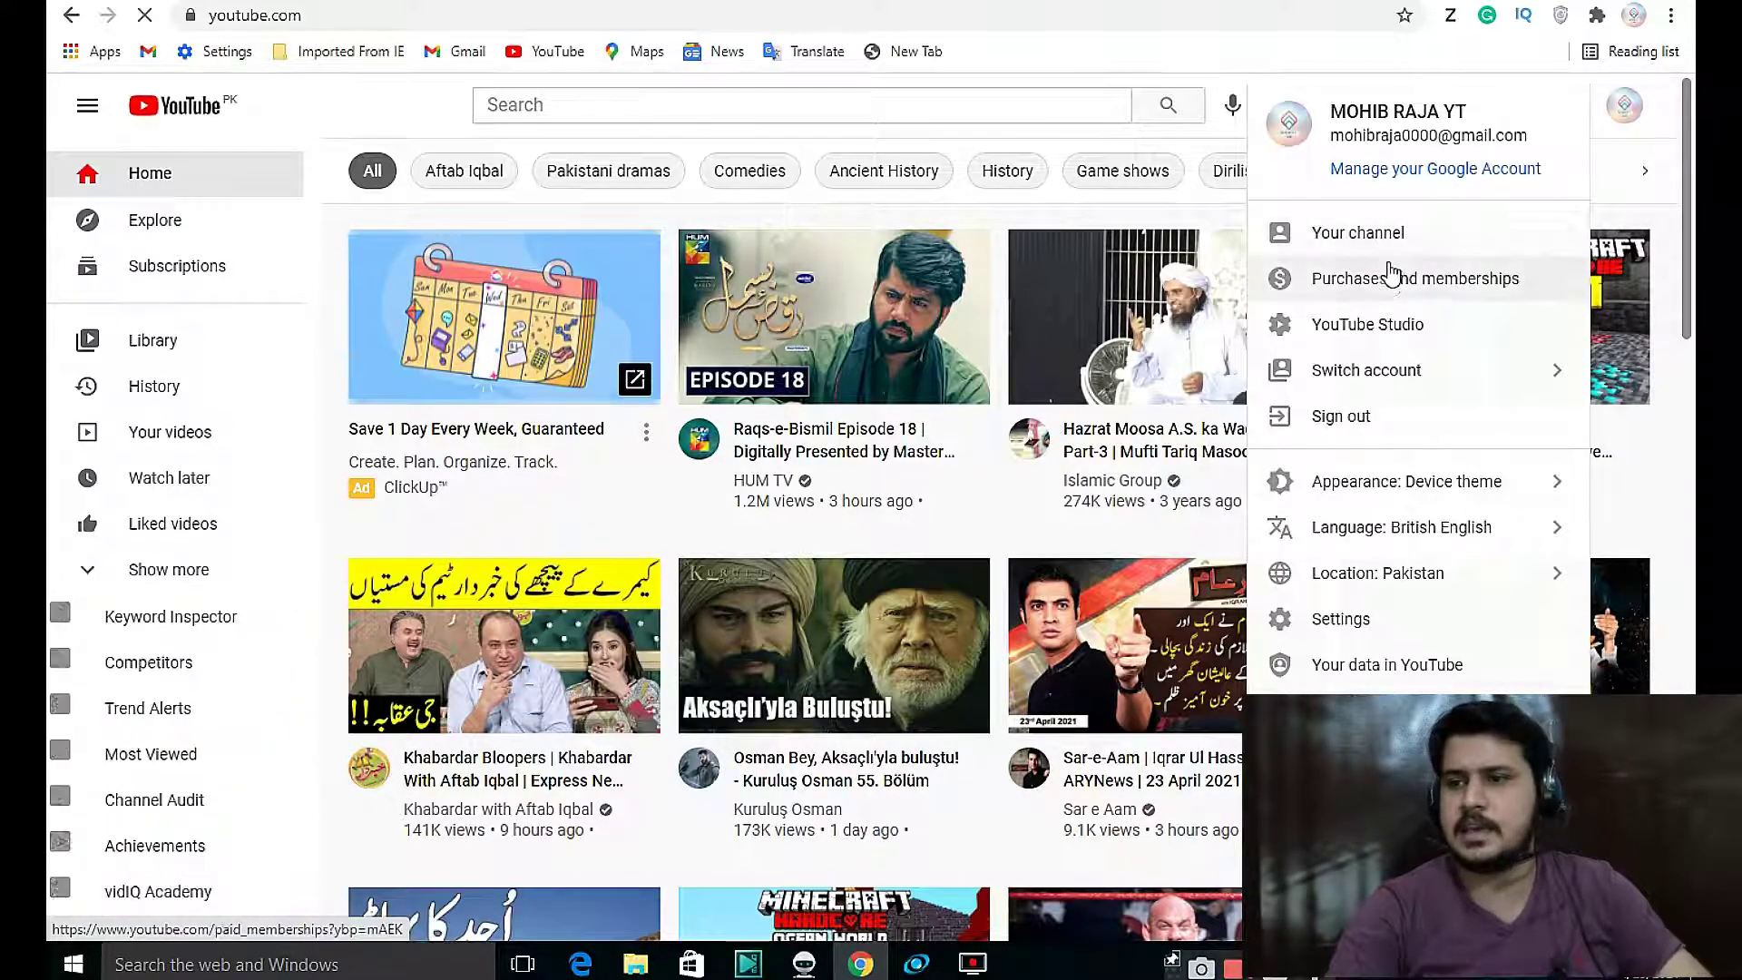
{"action": "left_click", "coordinate": [1386, 254]}
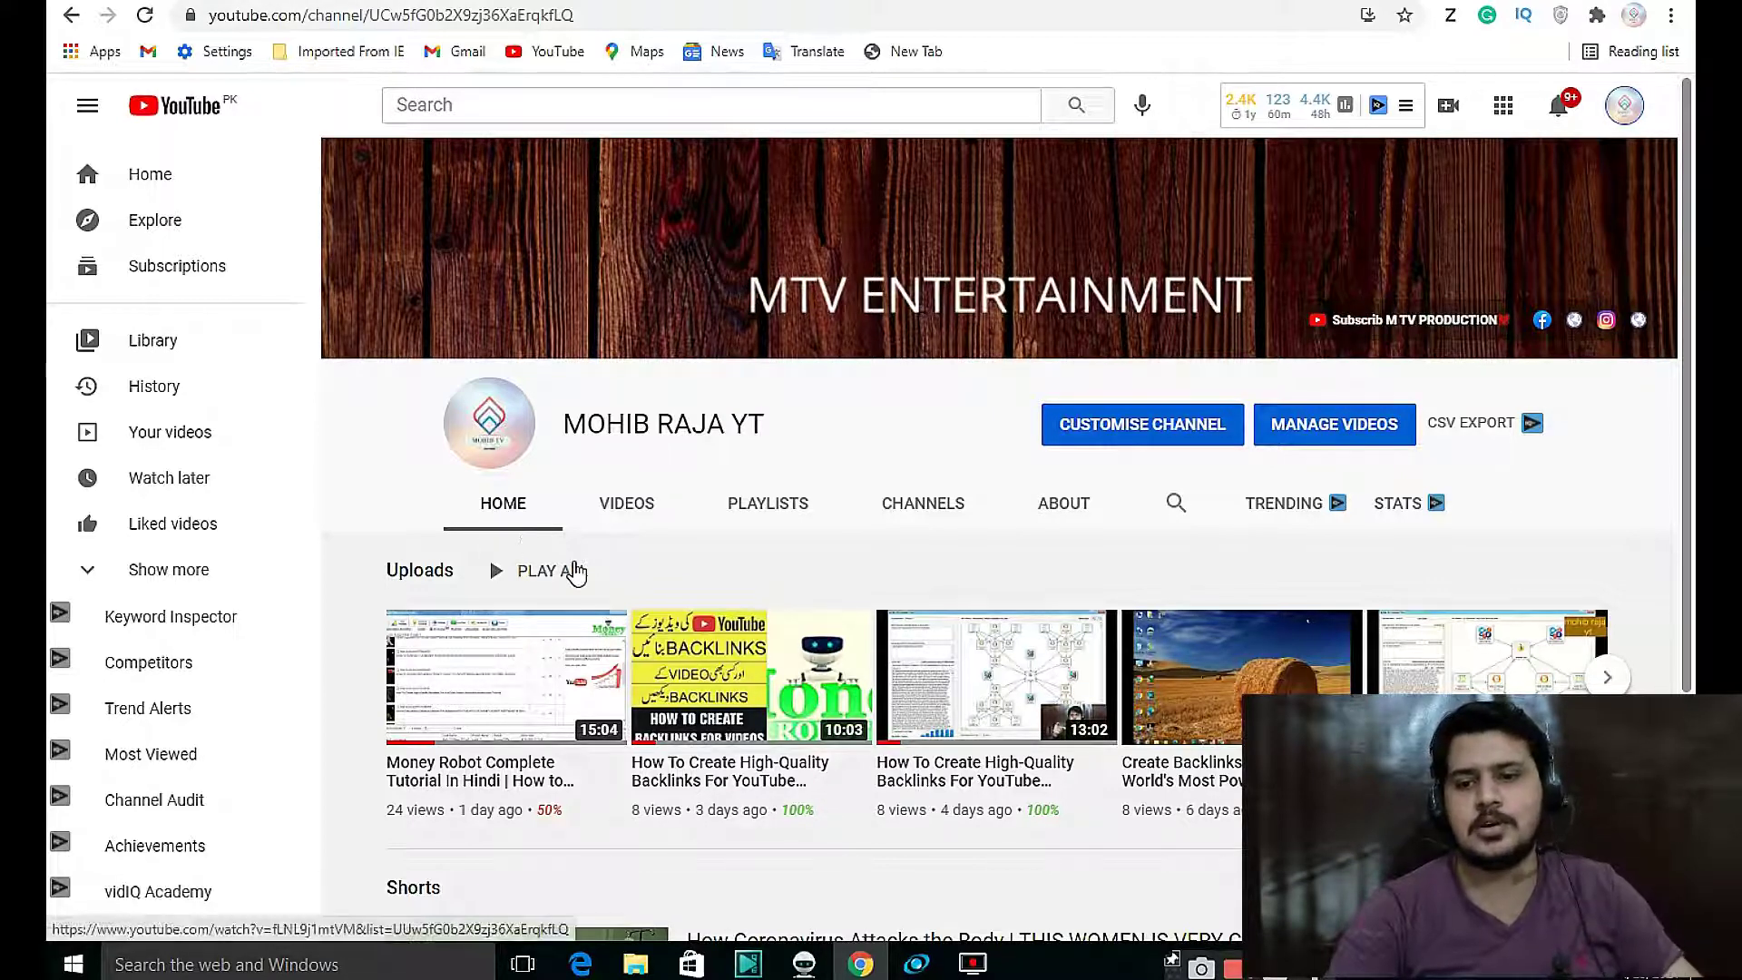
{"action": "right_click", "coordinate": [513, 702]}
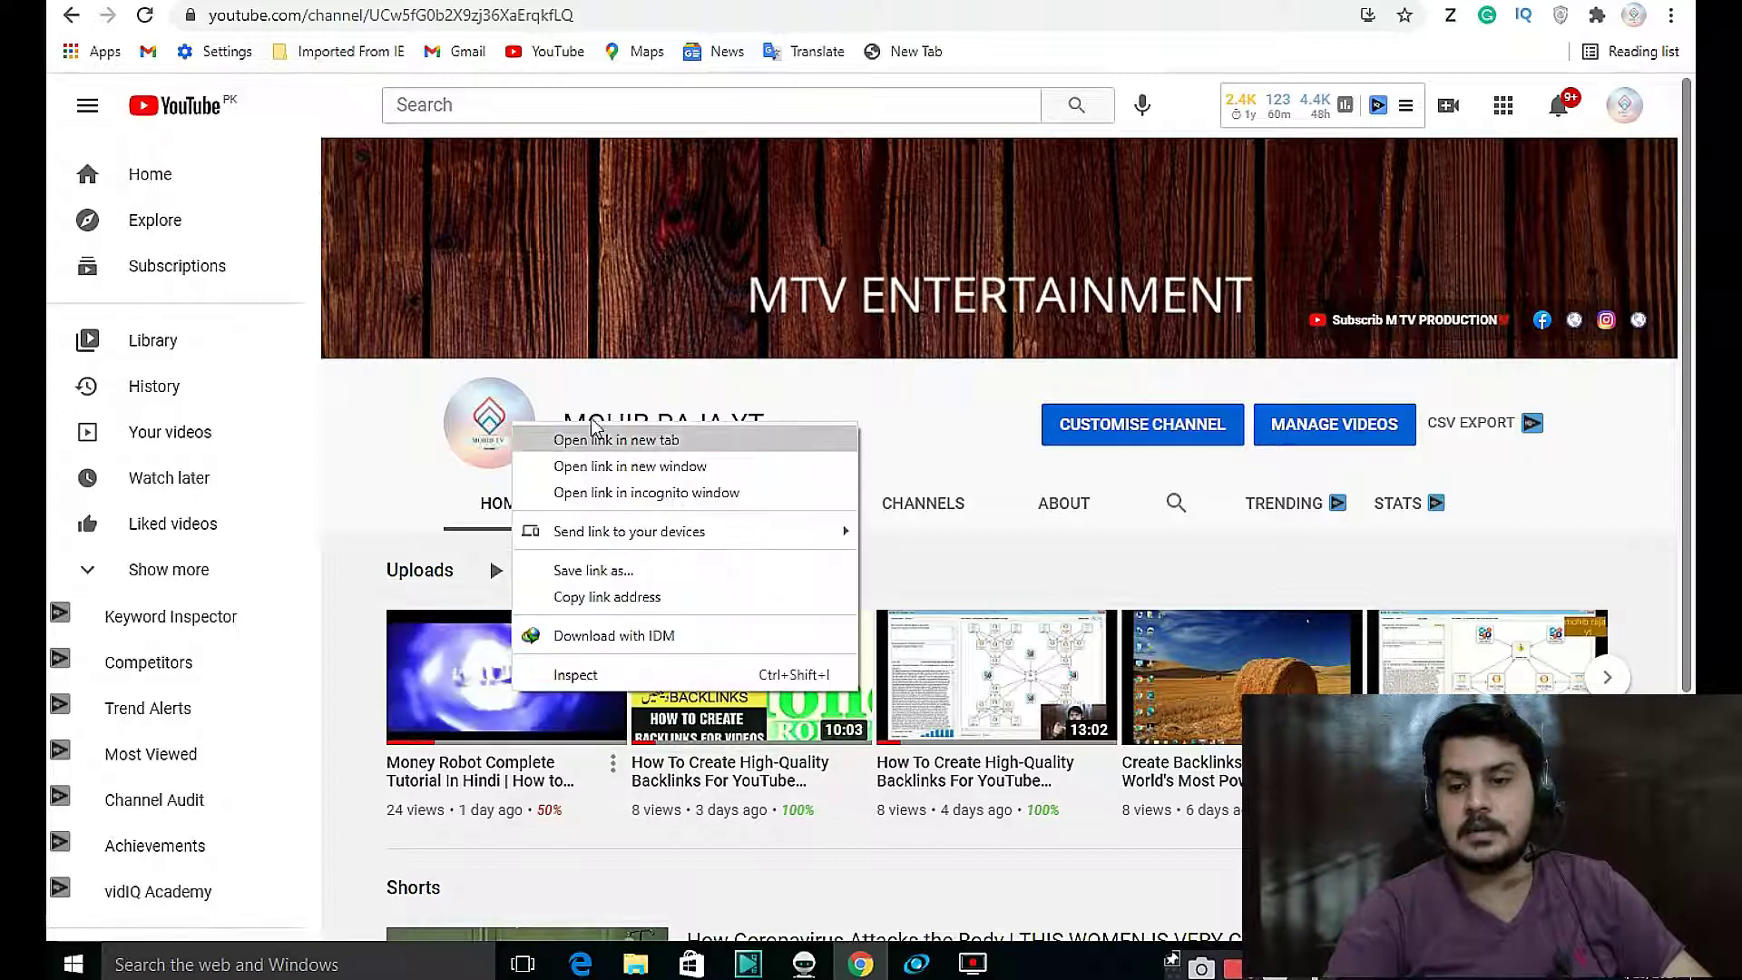
{"action": "left_click", "coordinate": [607, 597]}
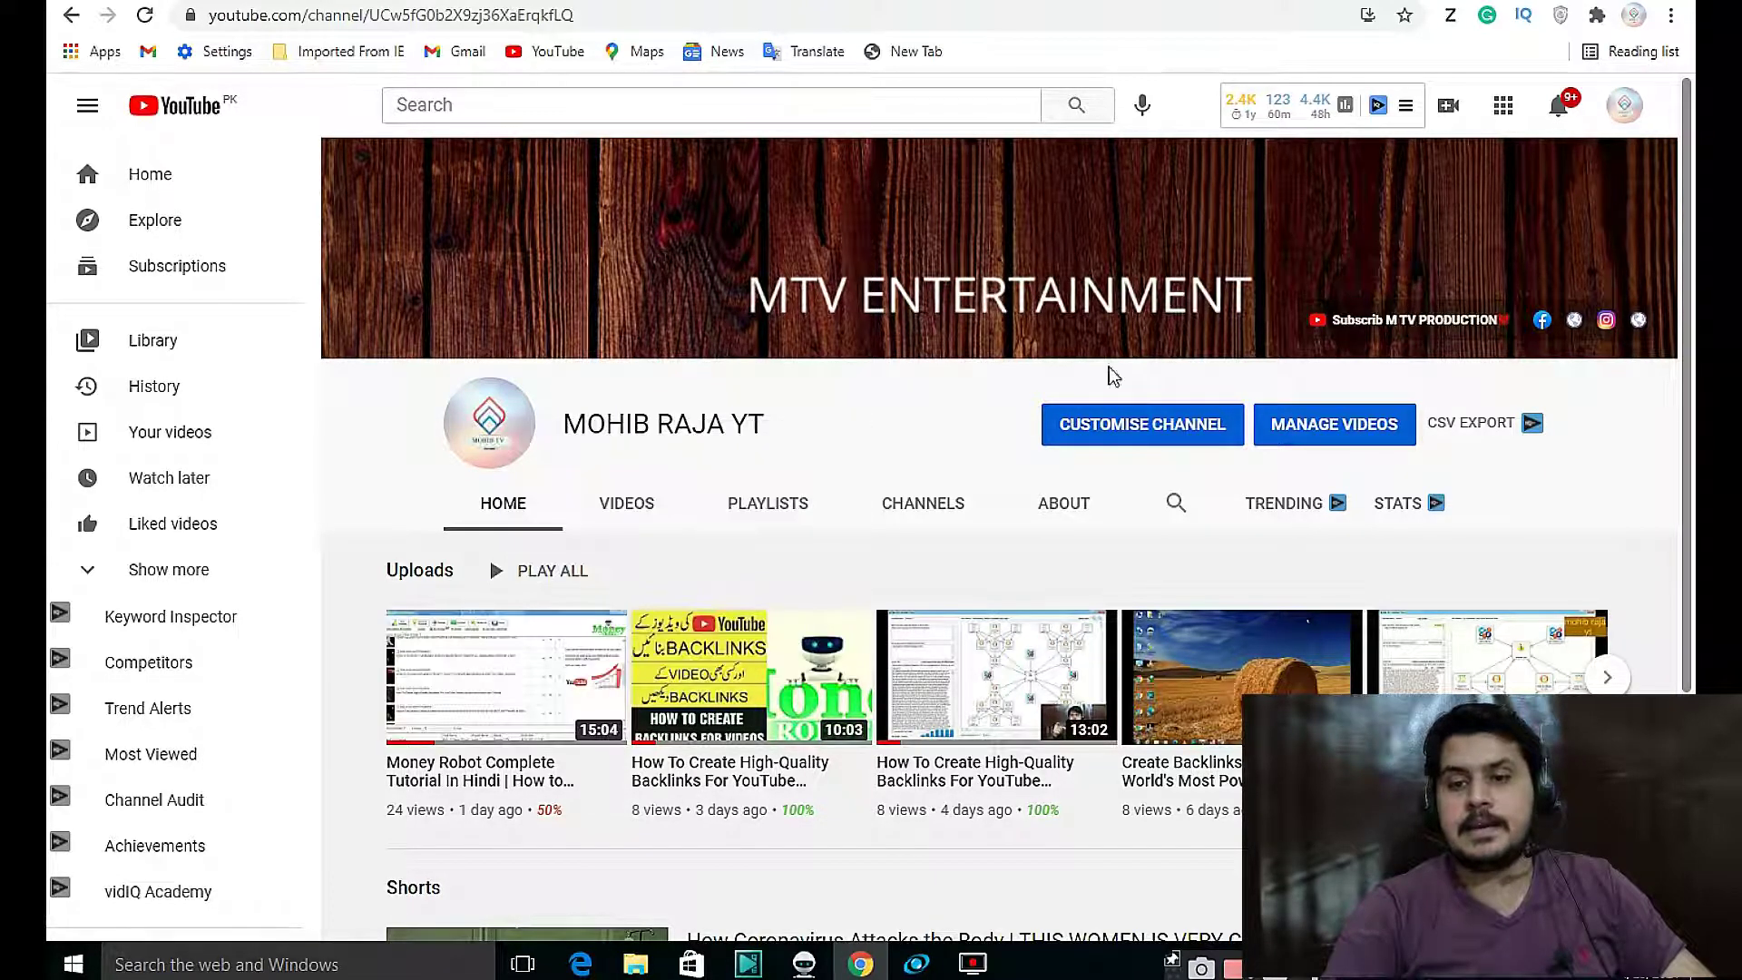
Return to Money Robot and paste the copied video link as the campaign's money site URL
{"action": "left_click", "coordinate": [804, 964]}
{"action": "left_click", "coordinate": [152, 88]}
{"action": "right_click", "coordinate": [134, 118]}
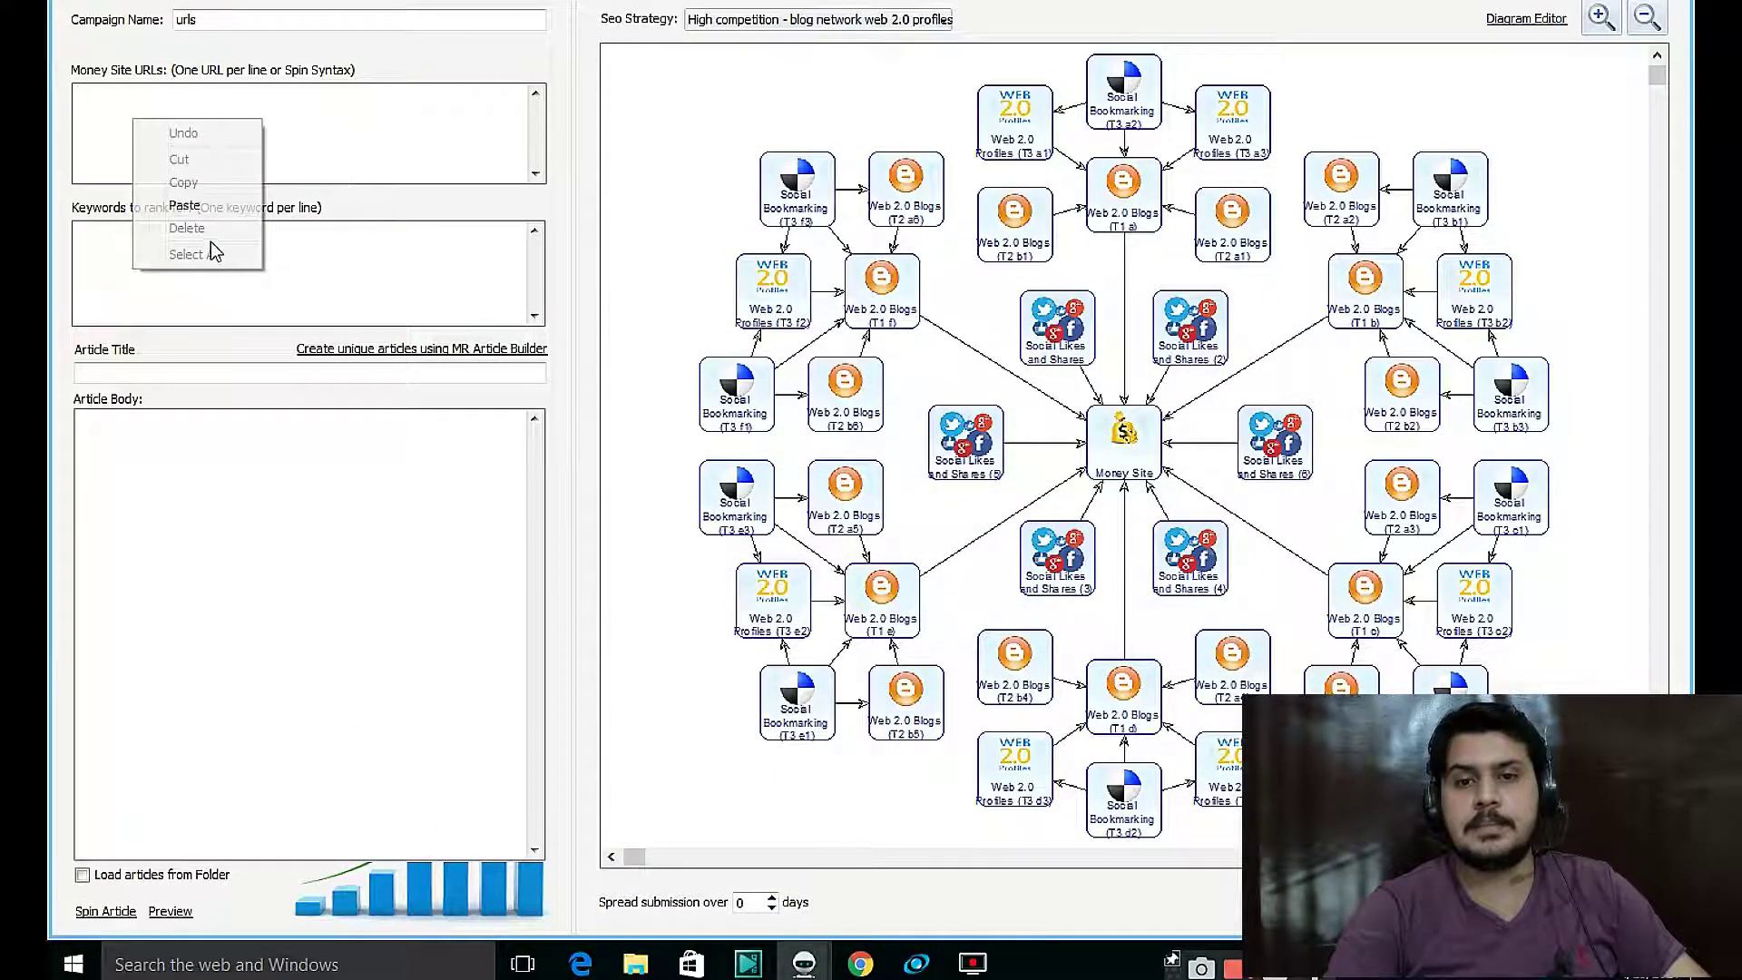
{"action": "left_click", "coordinate": [184, 205]}
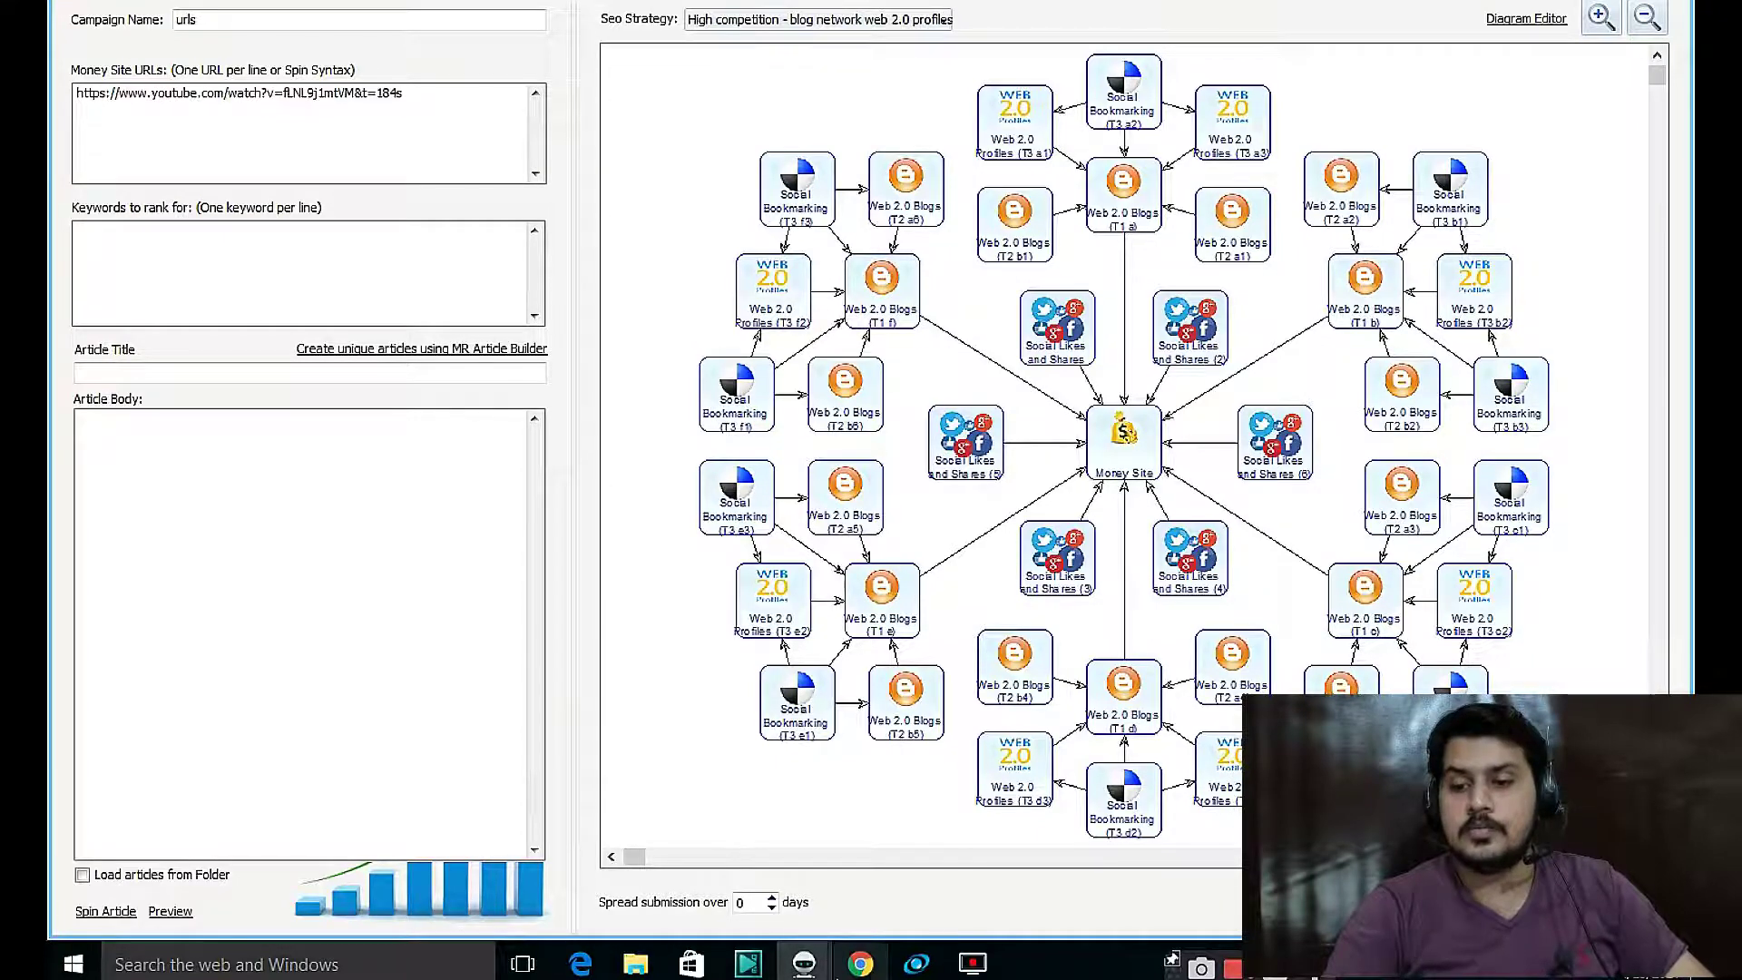
Back in Chrome, open the same video and copy "How to Create Backlinks With Money Robot" from its title
{"action": "left_click", "coordinate": [860, 963]}
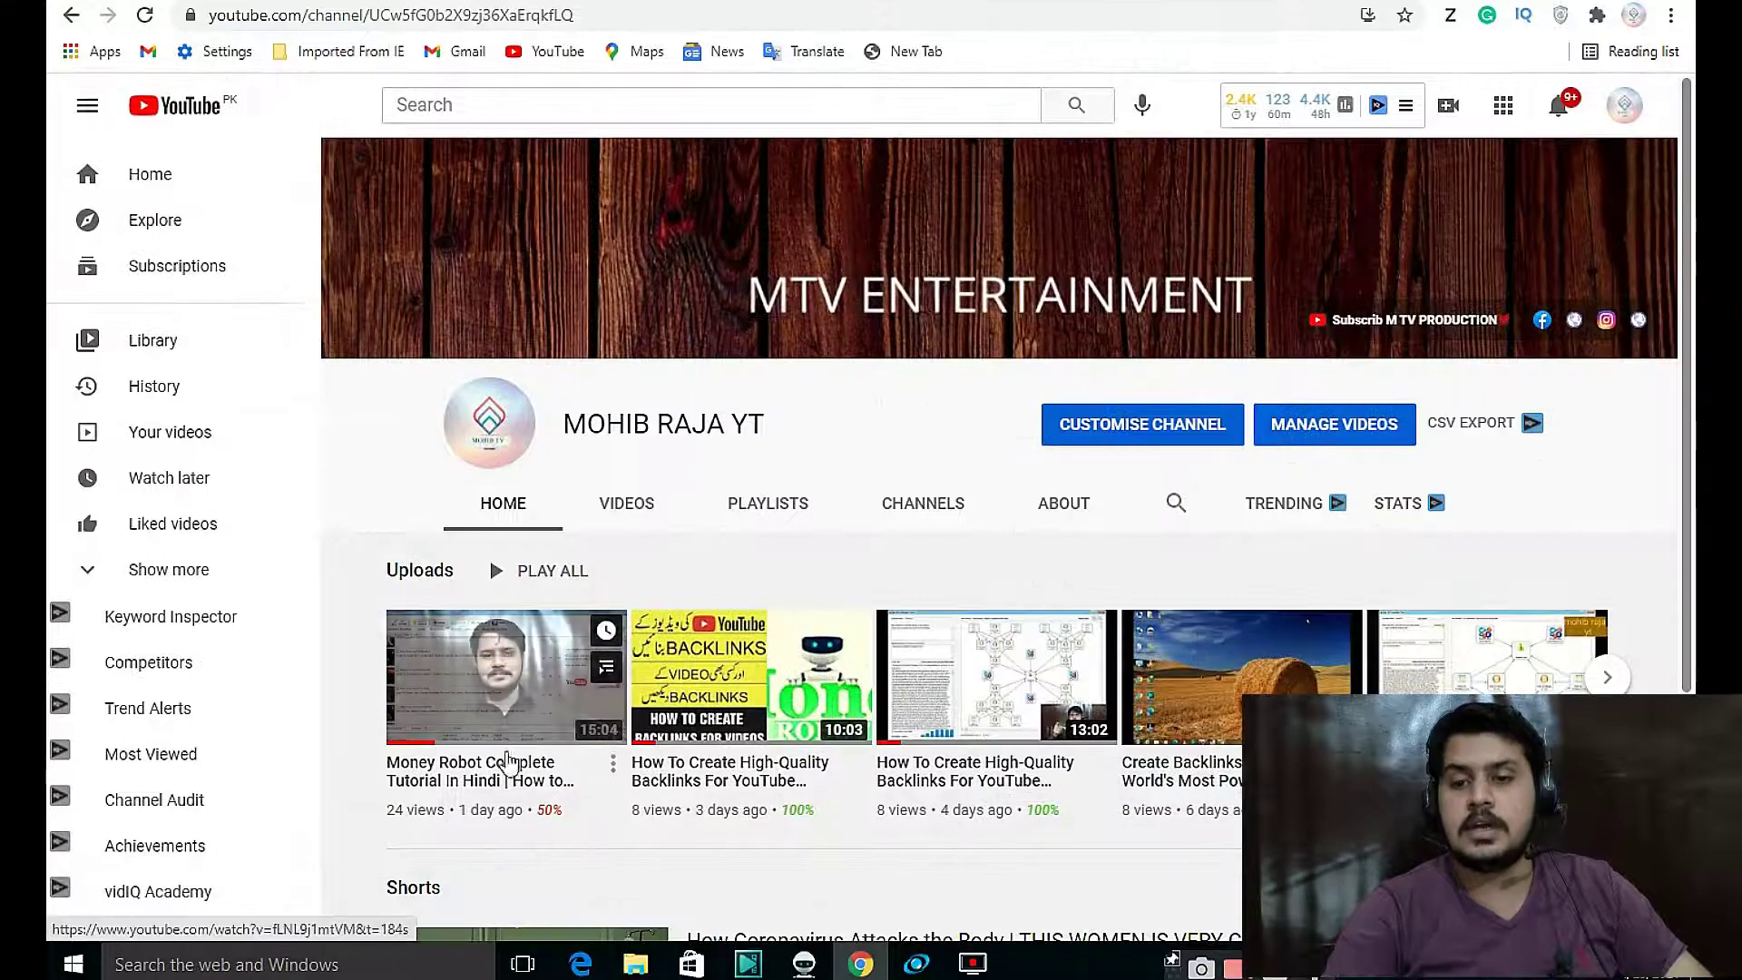
{"action": "left_click", "coordinate": [519, 717]}
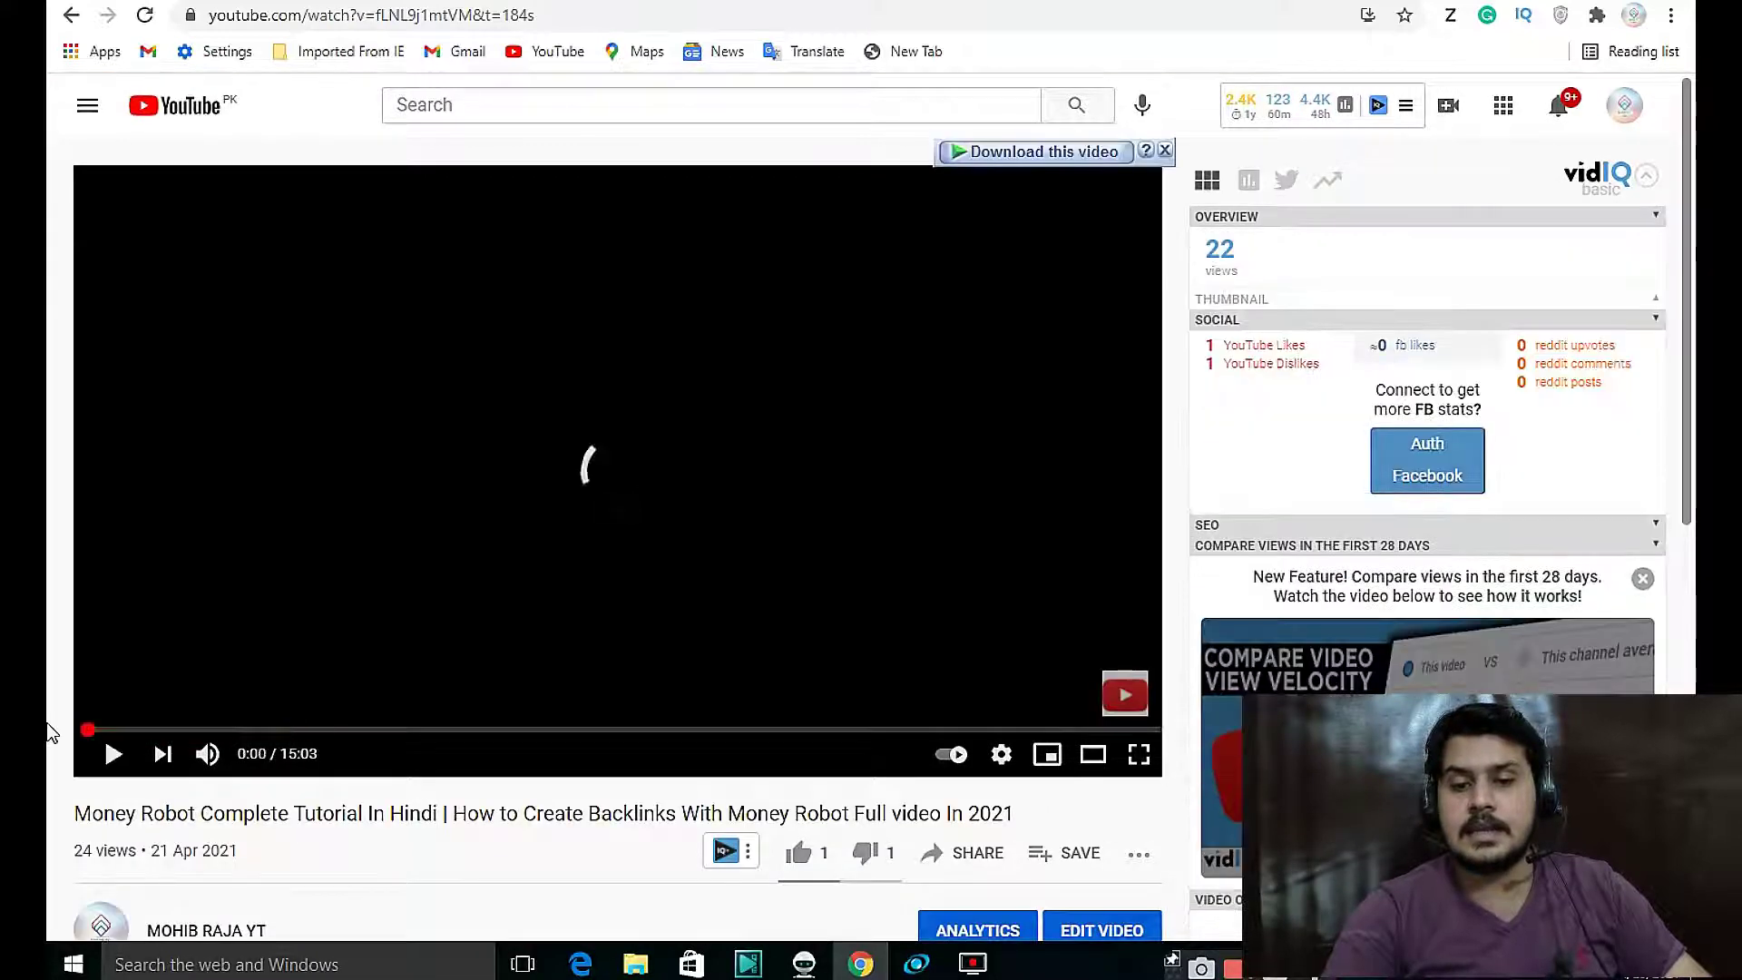
{"action": "scroll", "coordinate": [733, 550], "scroll_direction": "down", "scroll_amount": 3}
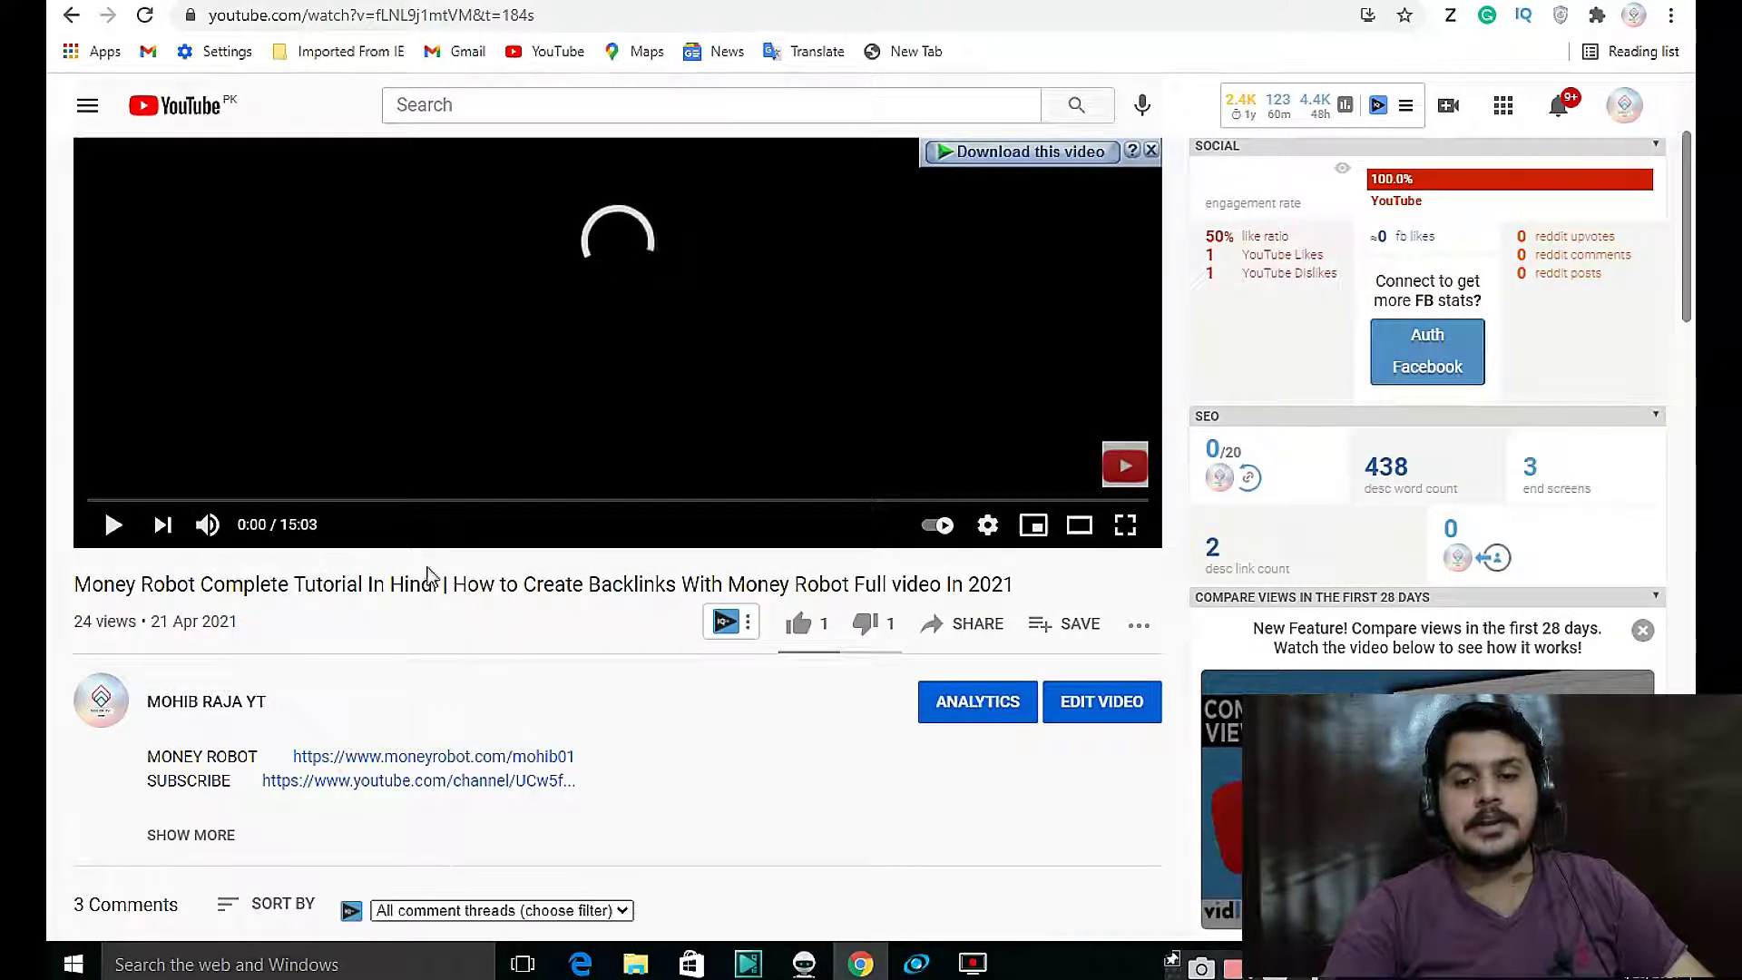
{"action": "scroll", "coordinate": [552, 343], "scroll_direction": "down", "scroll_amount": 3}
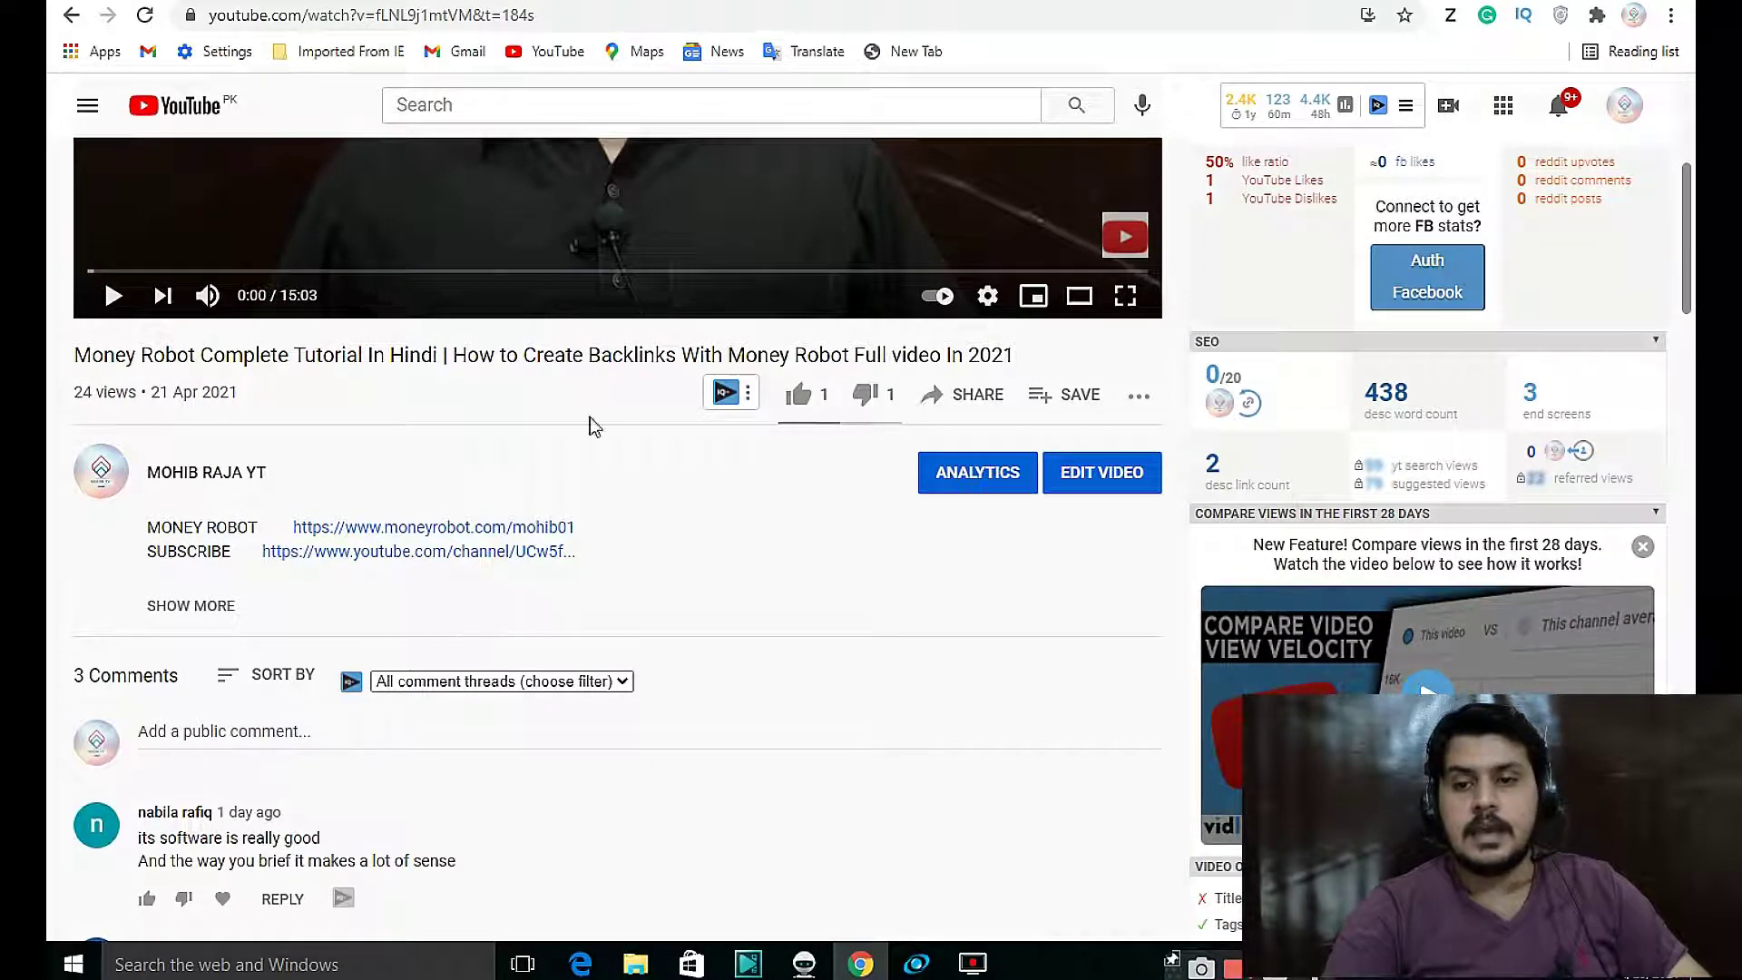
{"action": "left_click_drag", "start_coordinate": [452, 354], "coordinate": [859, 353]}
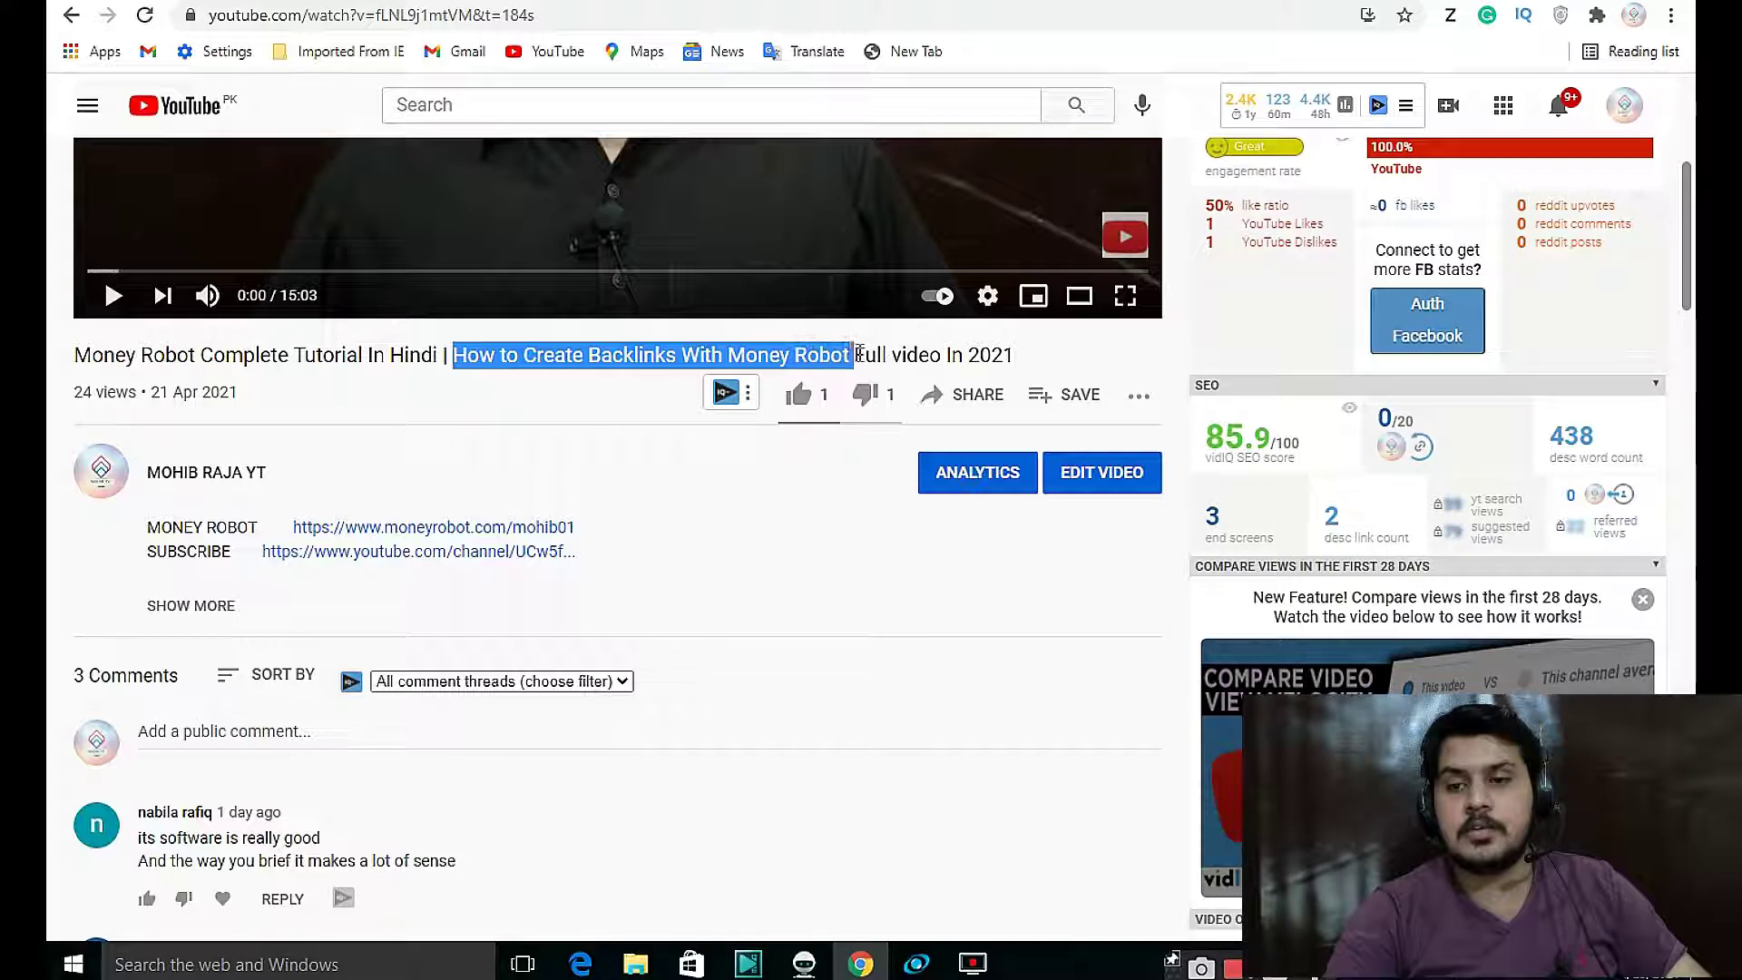
{"action": "right_click", "coordinate": [649, 354]}
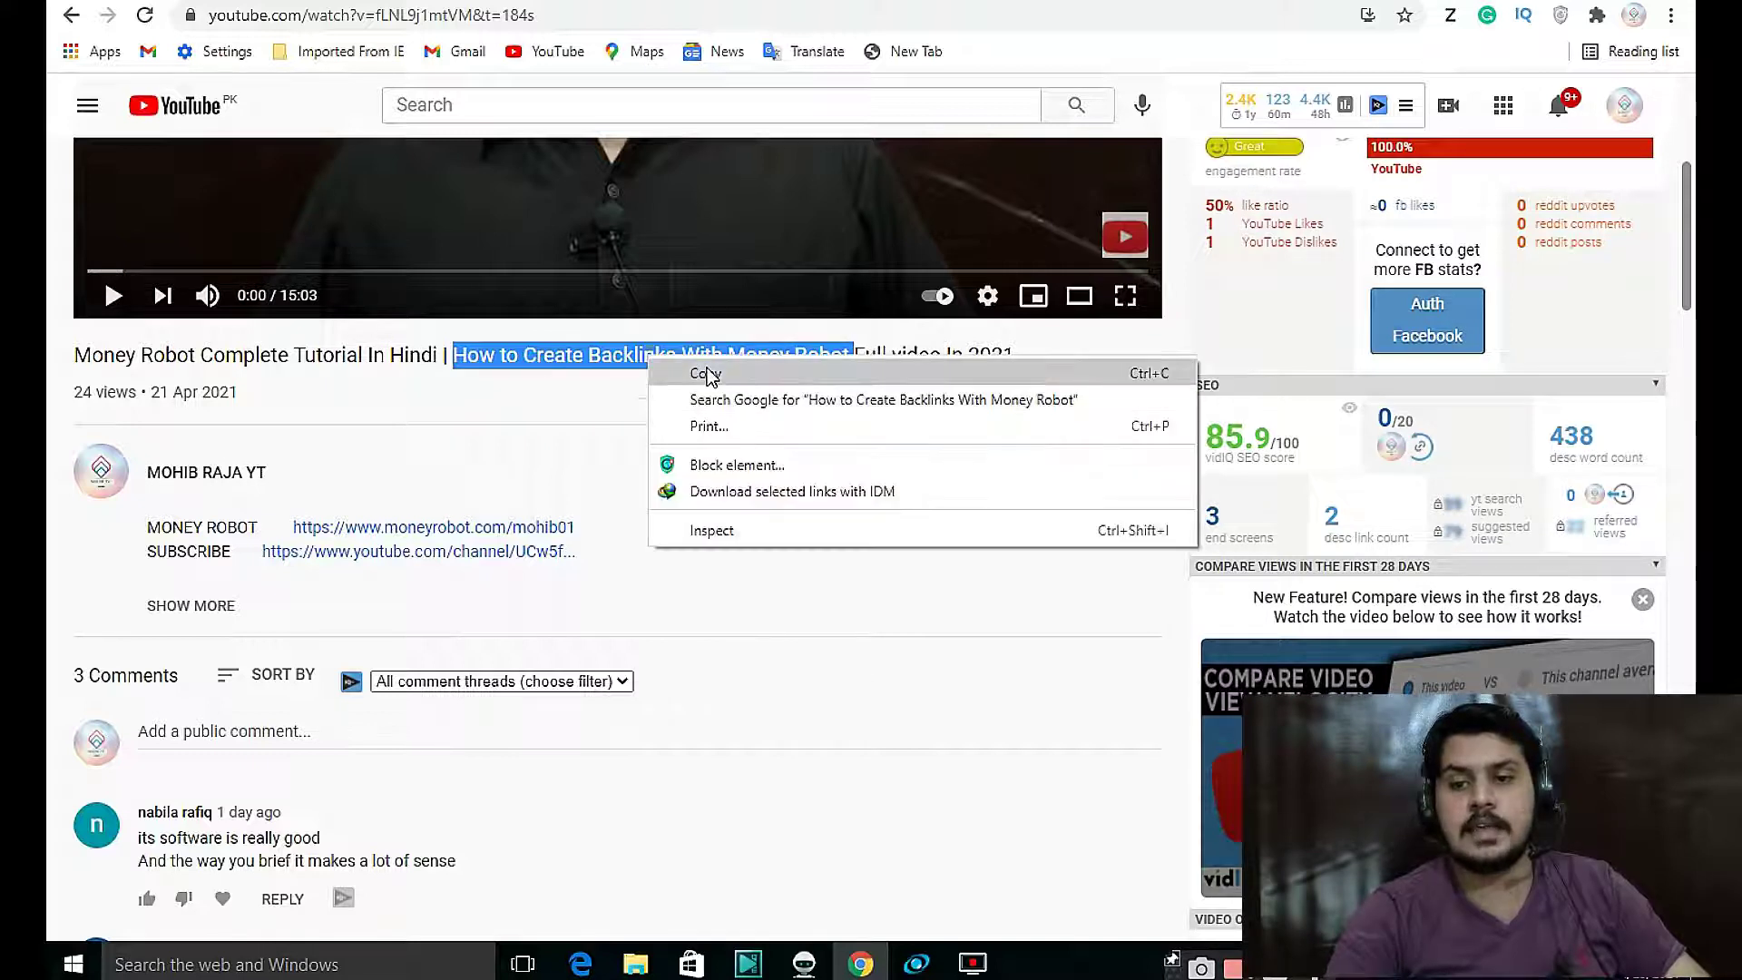
{"action": "left_click", "coordinate": [700, 372]}
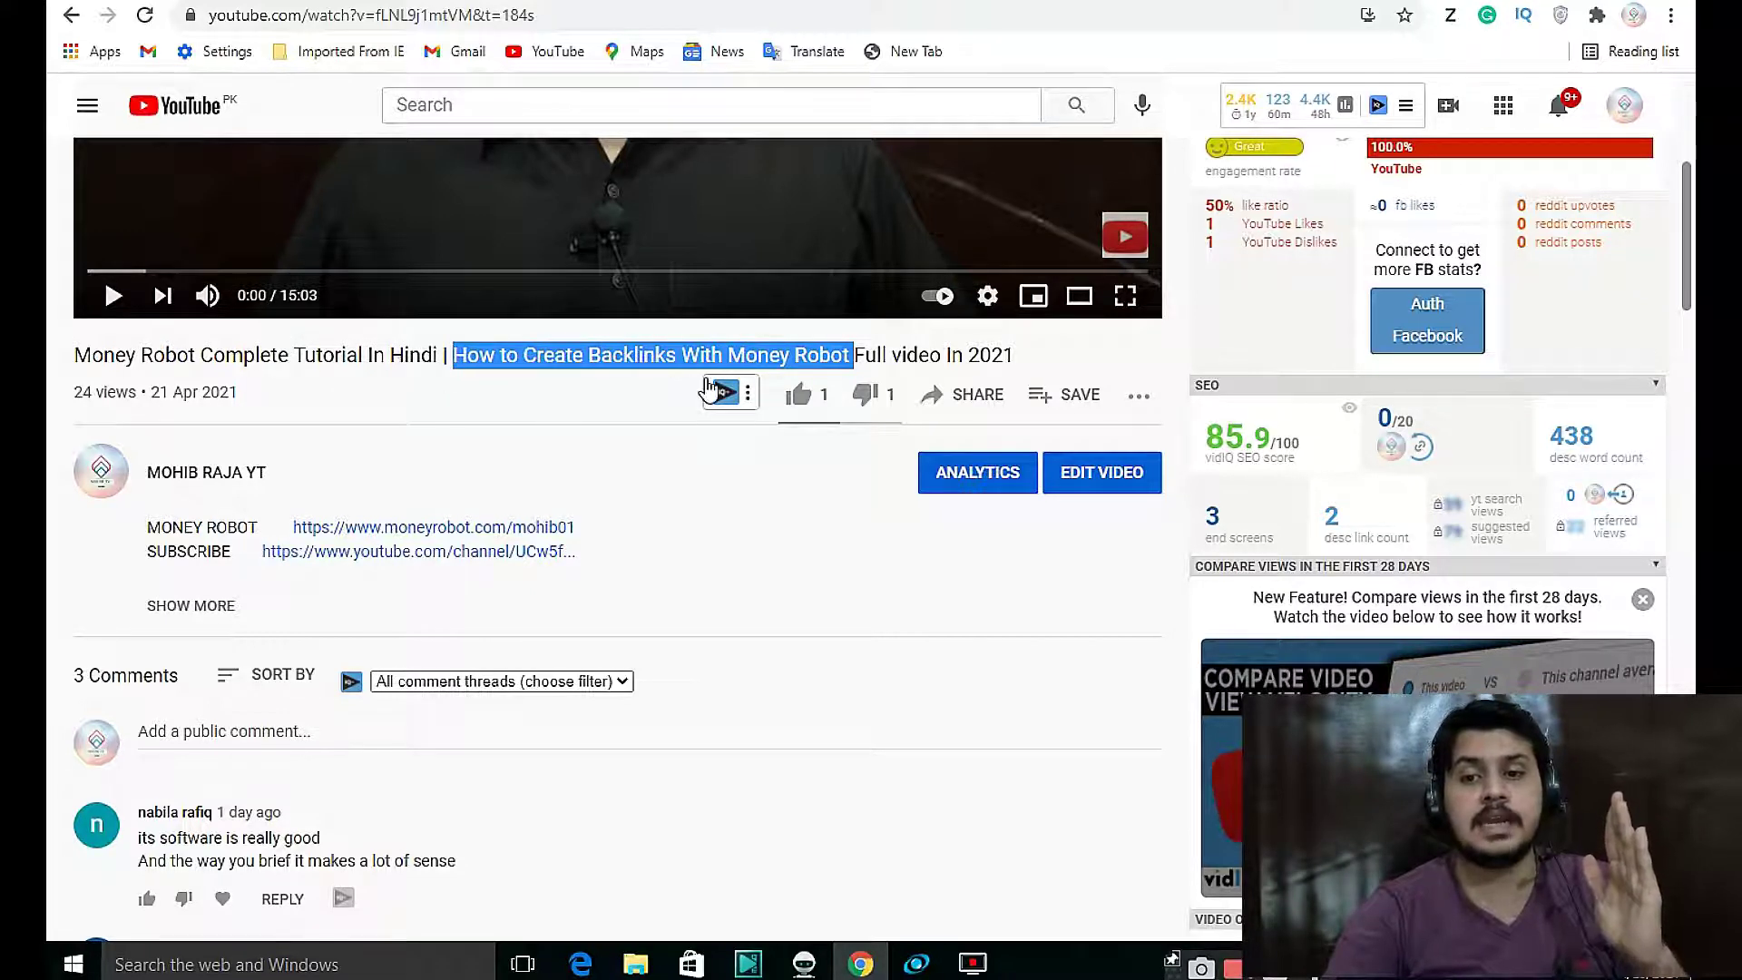
{"action": "right_click", "coordinate": [645, 352]}
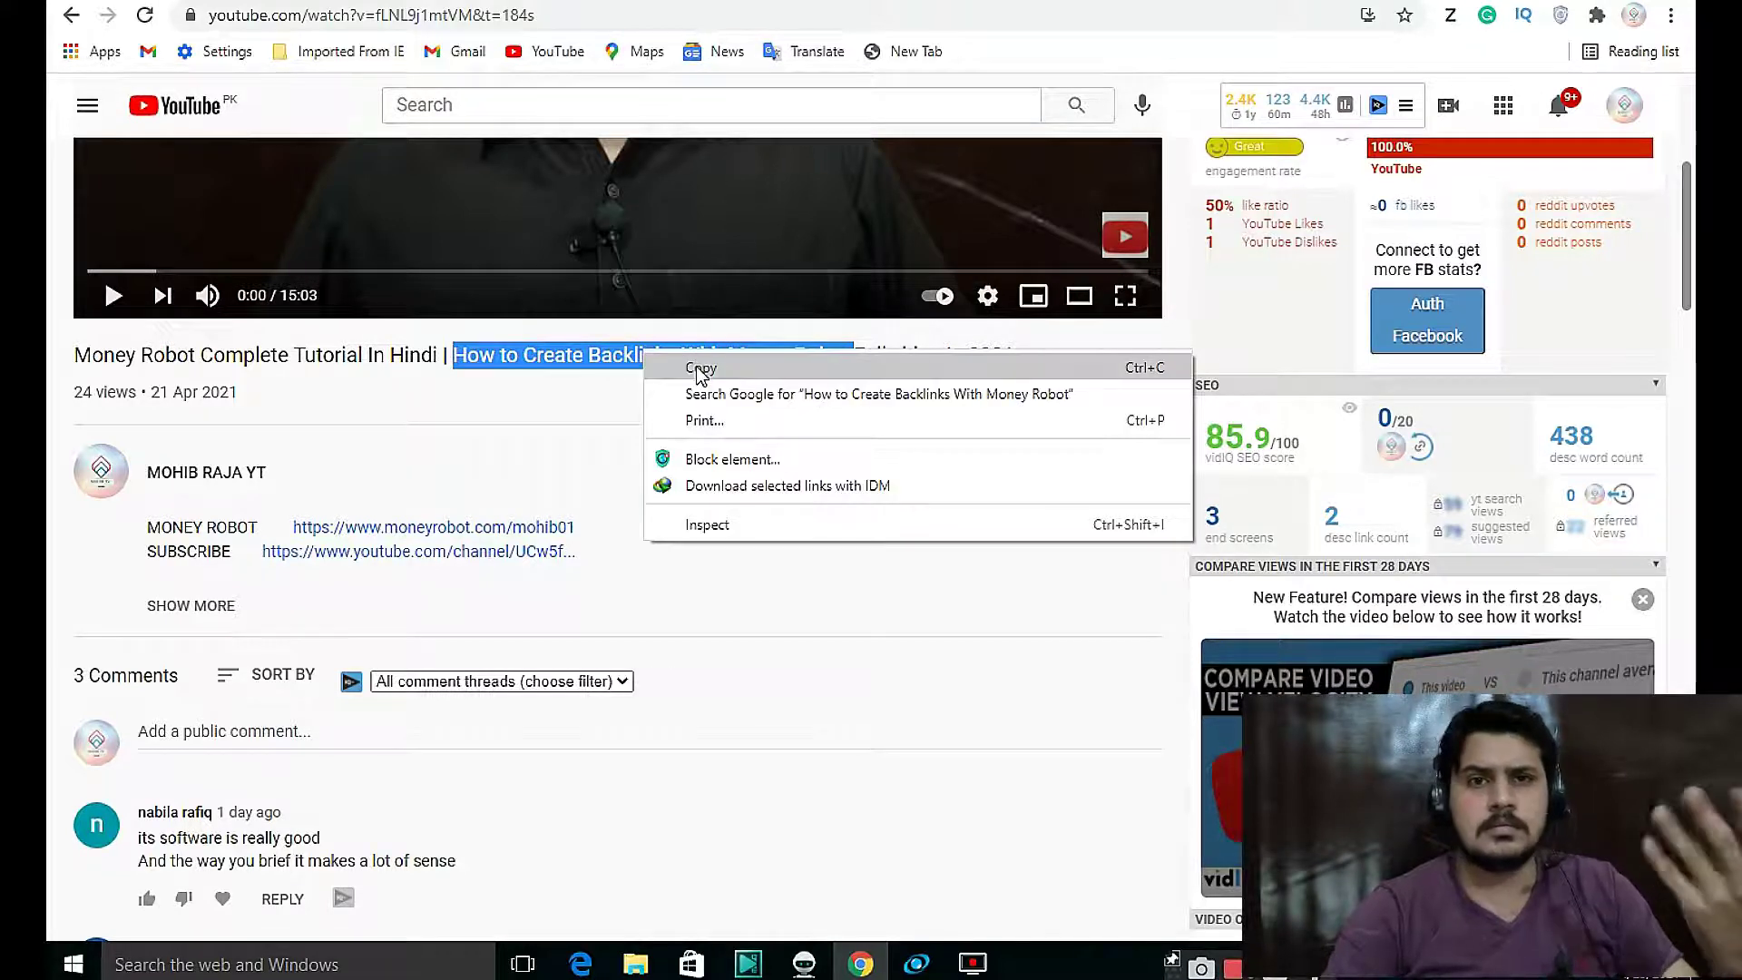
{"action": "left_click", "coordinate": [695, 367]}
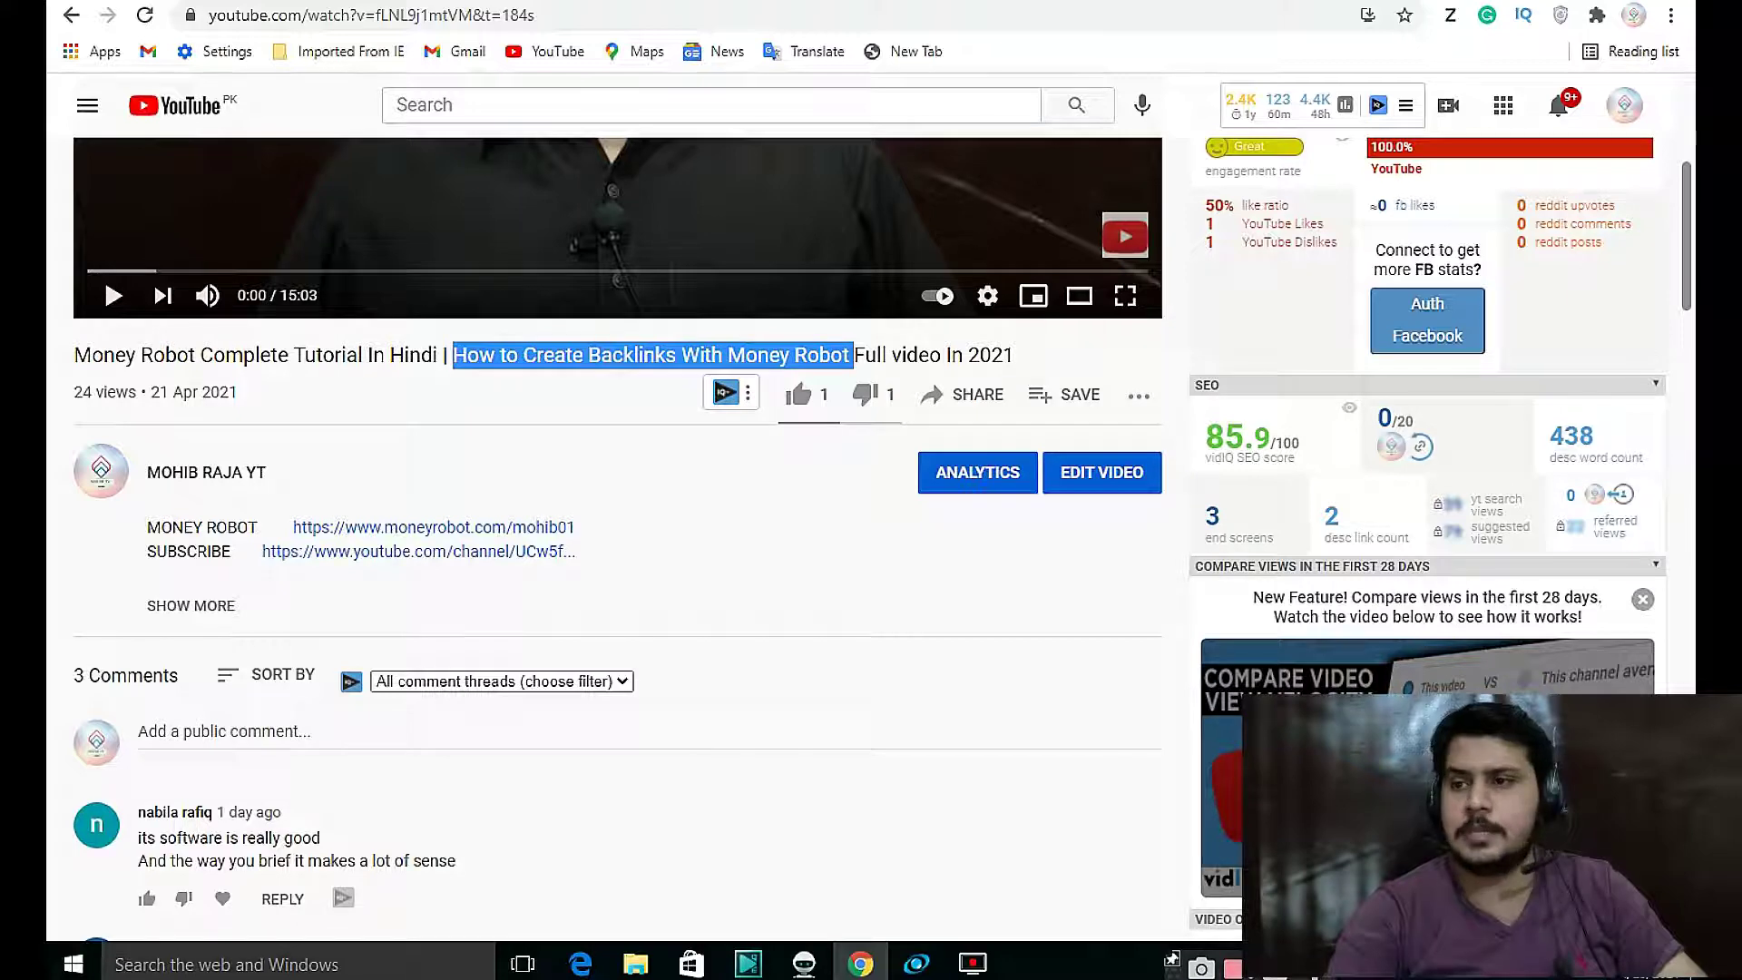
Switch back to Money Robot and paste the copied title phrase as the campaign's keyword to rank for
{"action": "key", "text": "alt+Tab"}
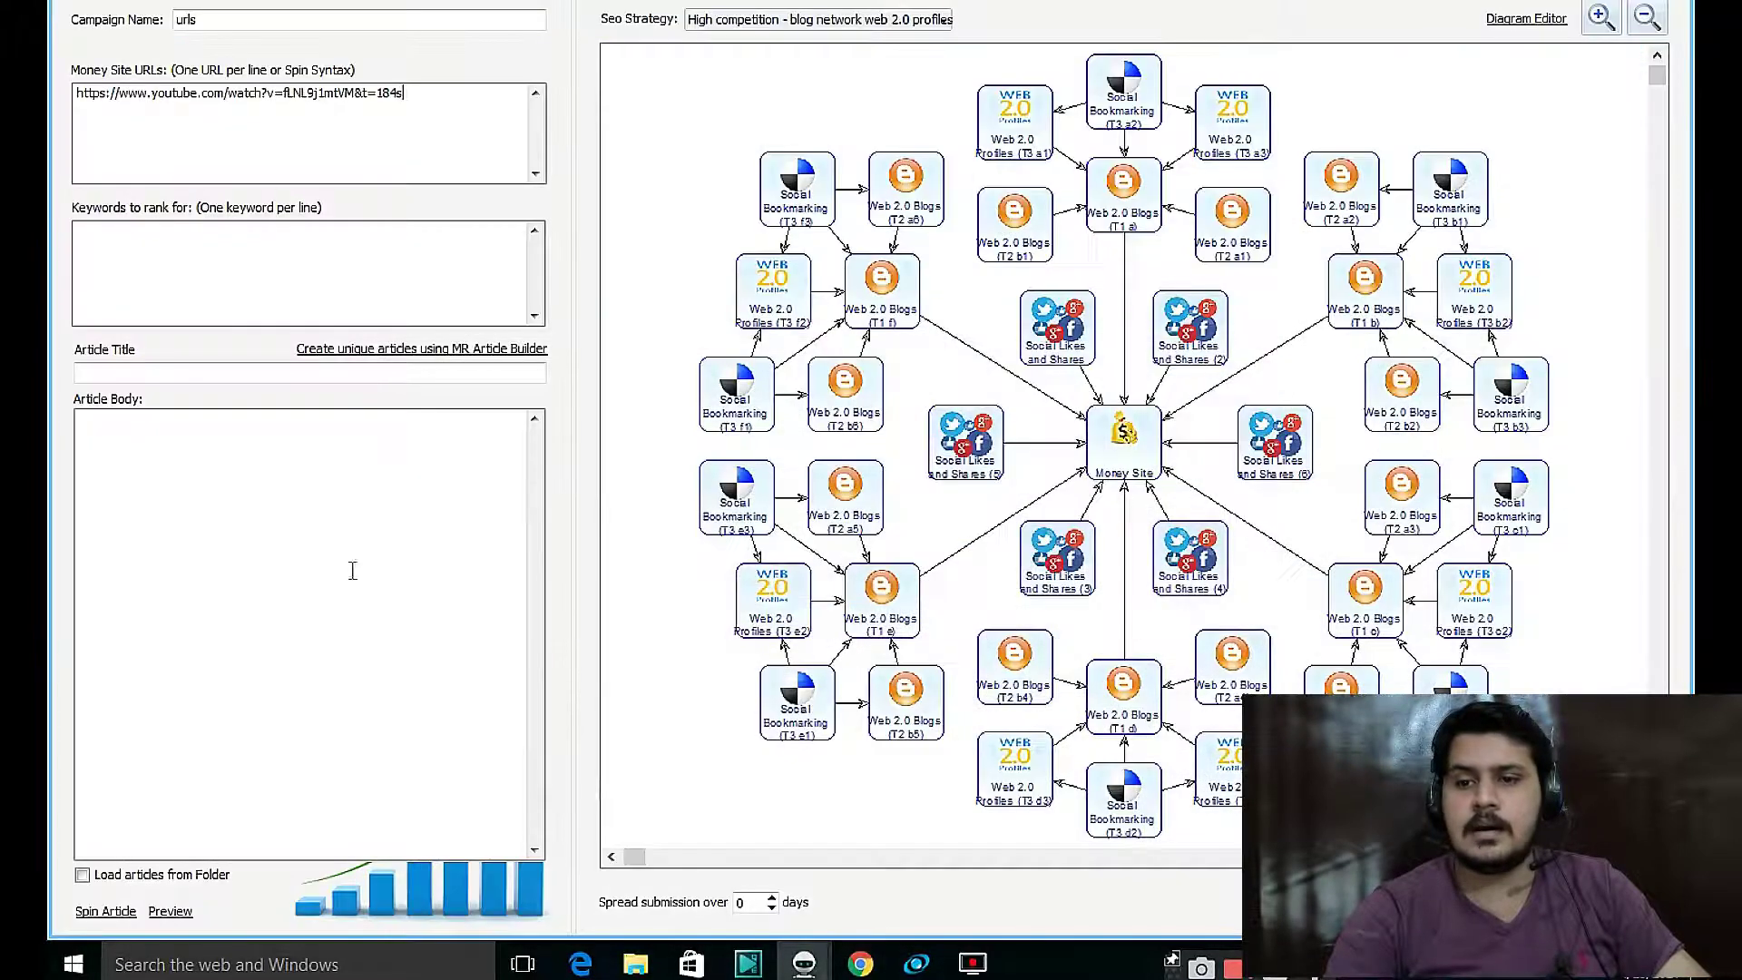
{"action": "right_click", "coordinate": [162, 243]}
{"action": "left_click", "coordinate": [212, 329]}
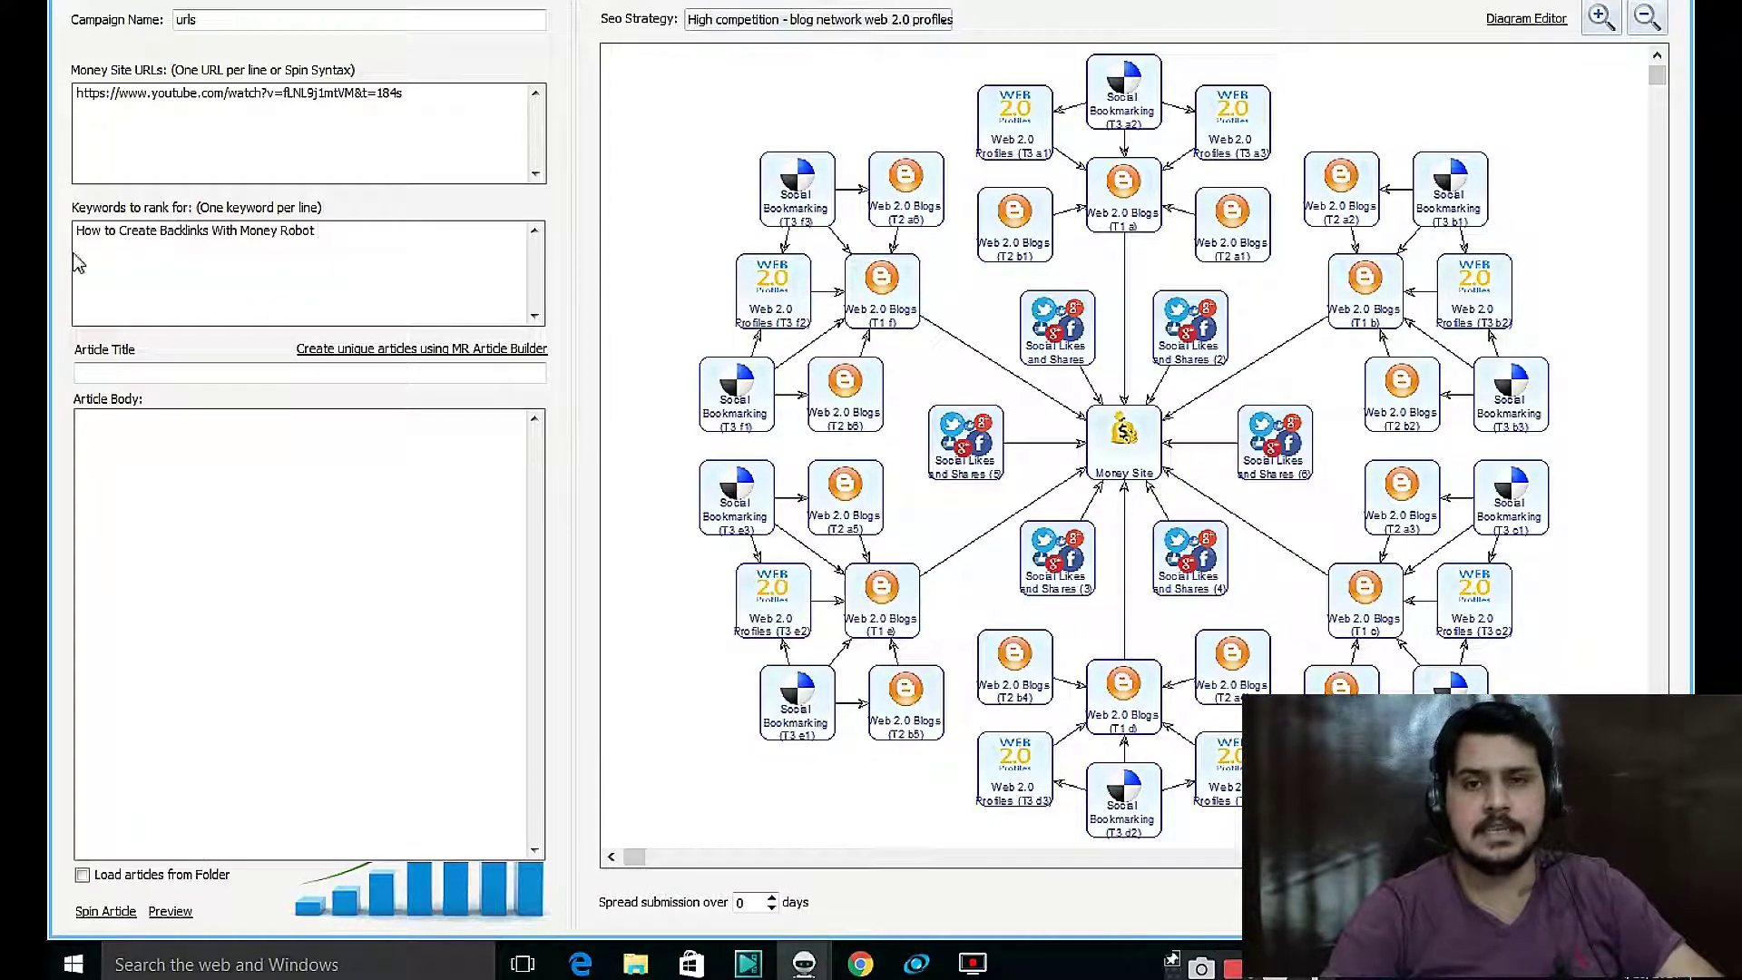
Open the choice of SEO strategies for the campaign
{"action": "left_click", "coordinate": [786, 27]}
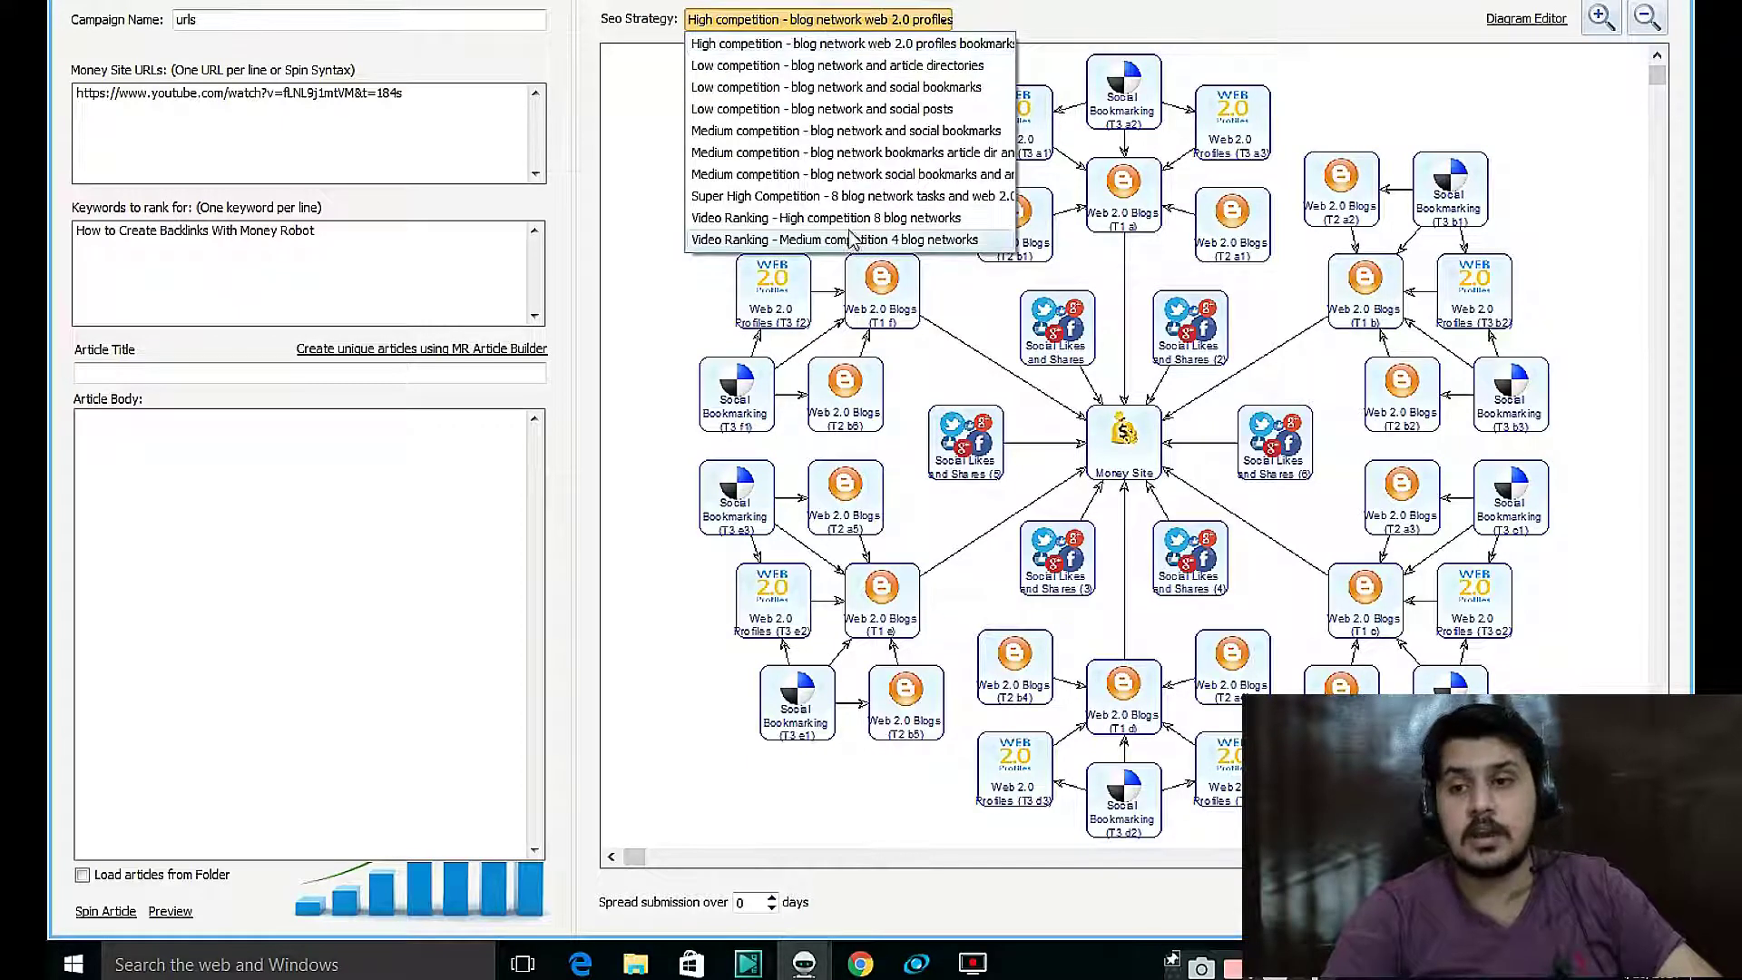